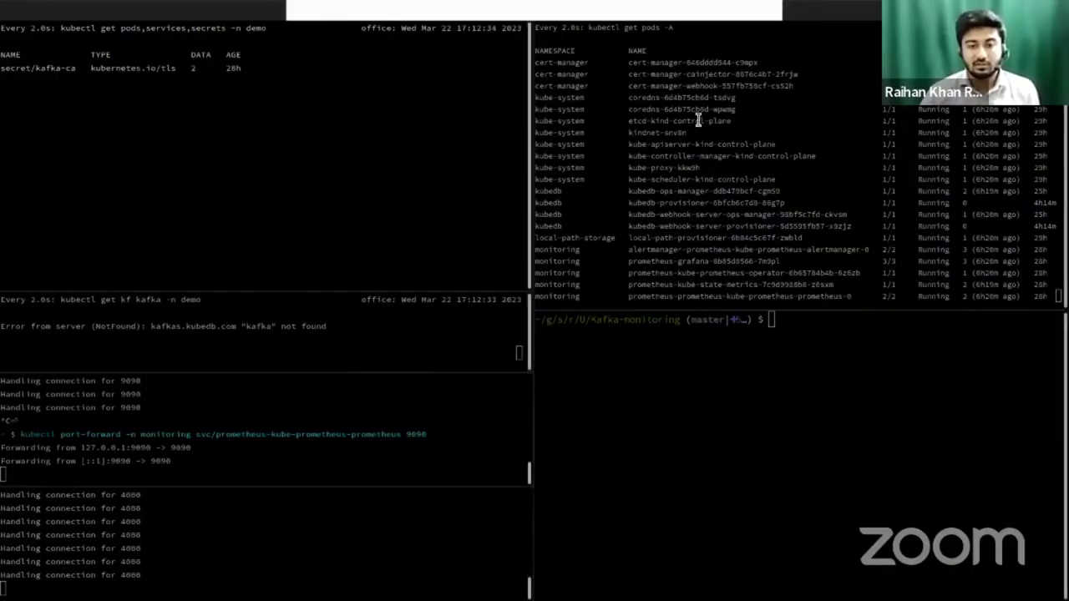
Run kubectl version --short to show client v1.25.1 and server v1.24.6
left_click(900, 368)
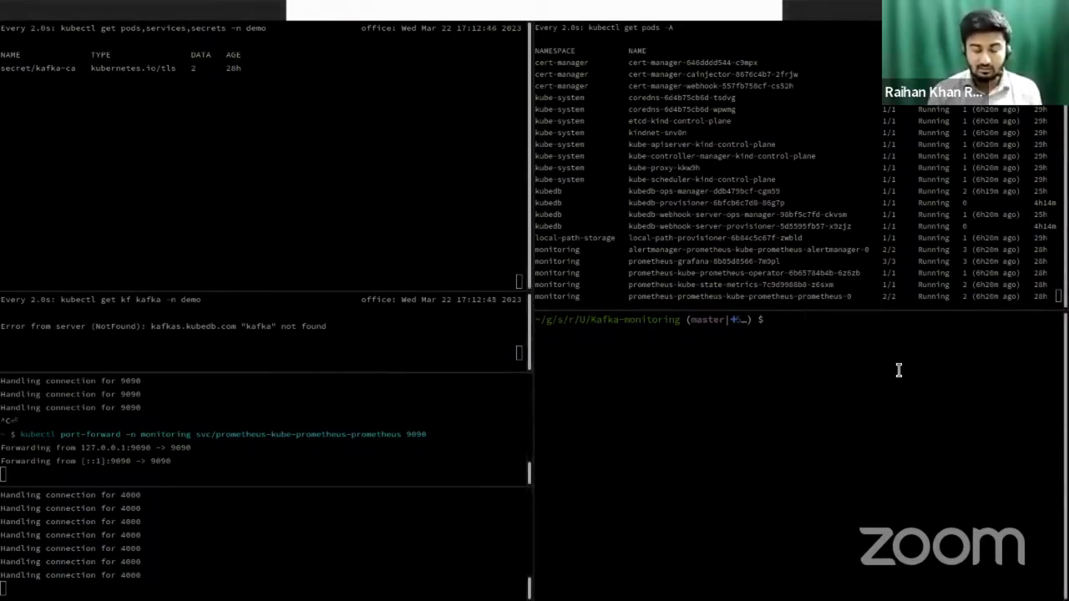
type("kubectl version --short")
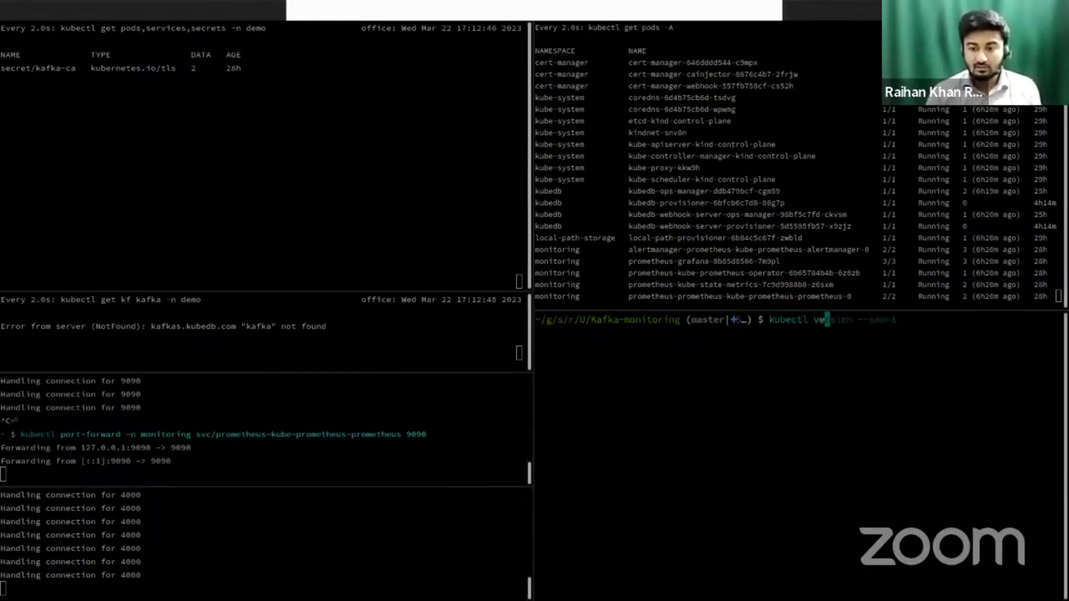
key("Return")
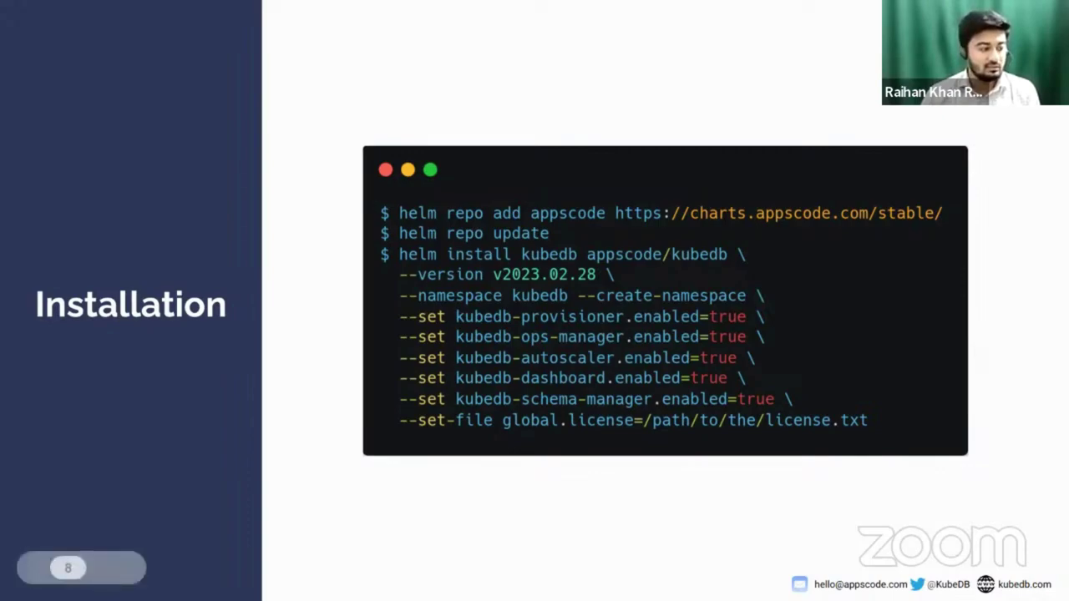
Show the full-screen cluster-wide pod list and highlight the four kubedb namespace pods
key("alt+Tab")
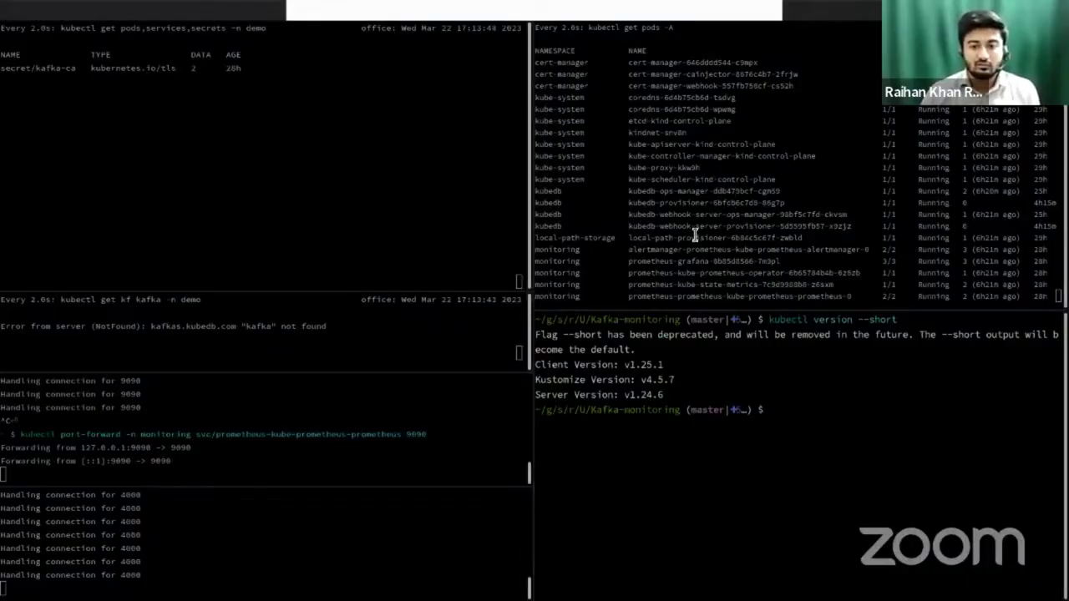
key("ctrl+shift+x")
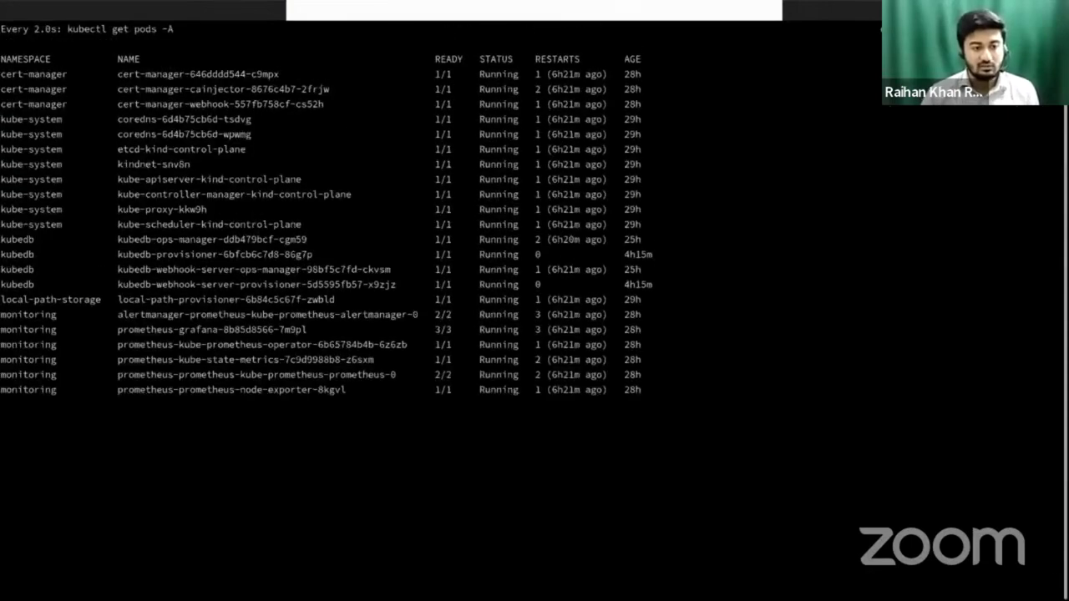
double_click(17, 239)
double_click(24, 253)
double_click(29, 269)
double_click(21, 284)
Highlight the kubedb ops-manager and provisioner pod names, then advance to the cert-manager slide
left_click_drag(119, 240, 307, 240)
left_click(119, 257)
left_click_drag(119, 258, 314, 256)
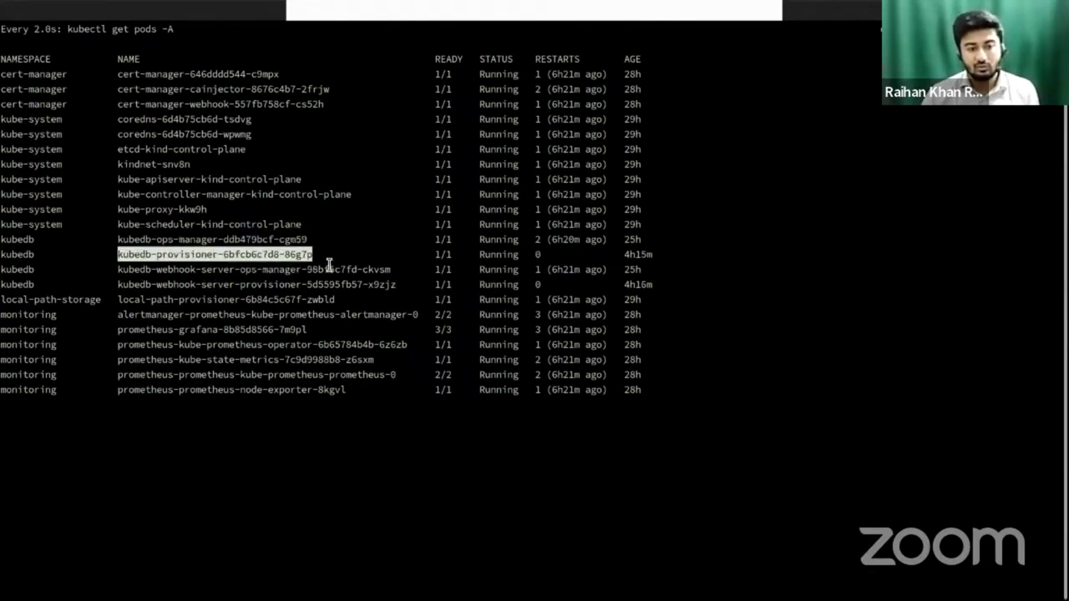
left_click(201, 241)
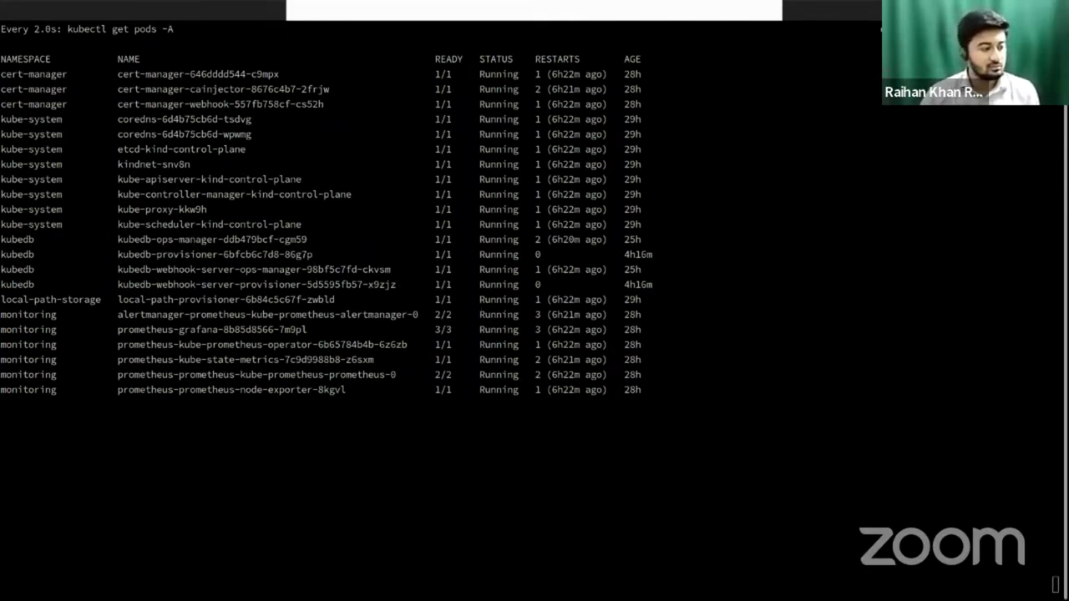
key("alt+Tab")
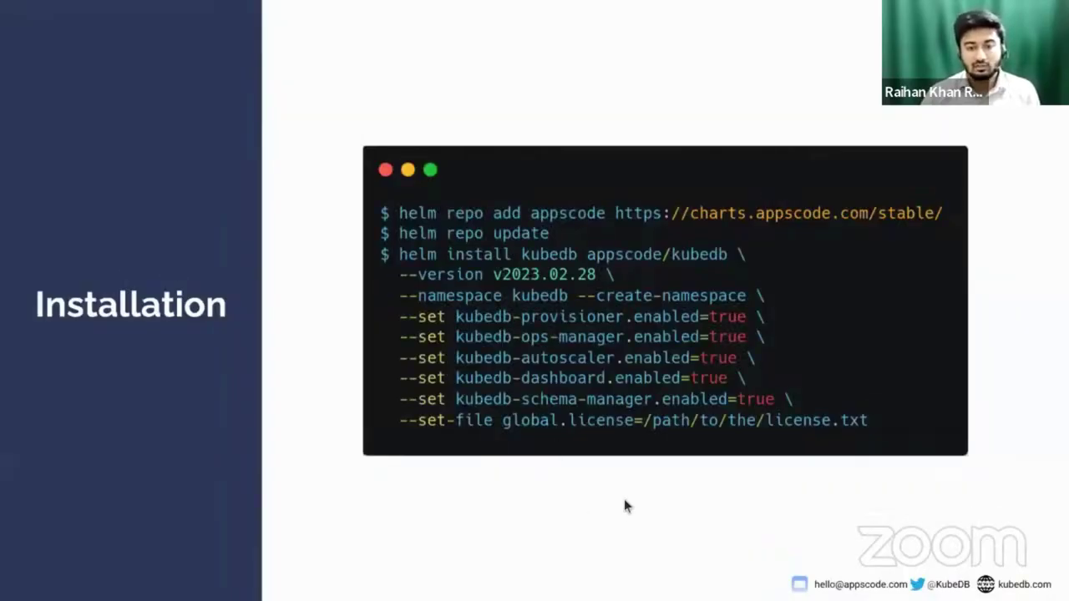
key("Right")
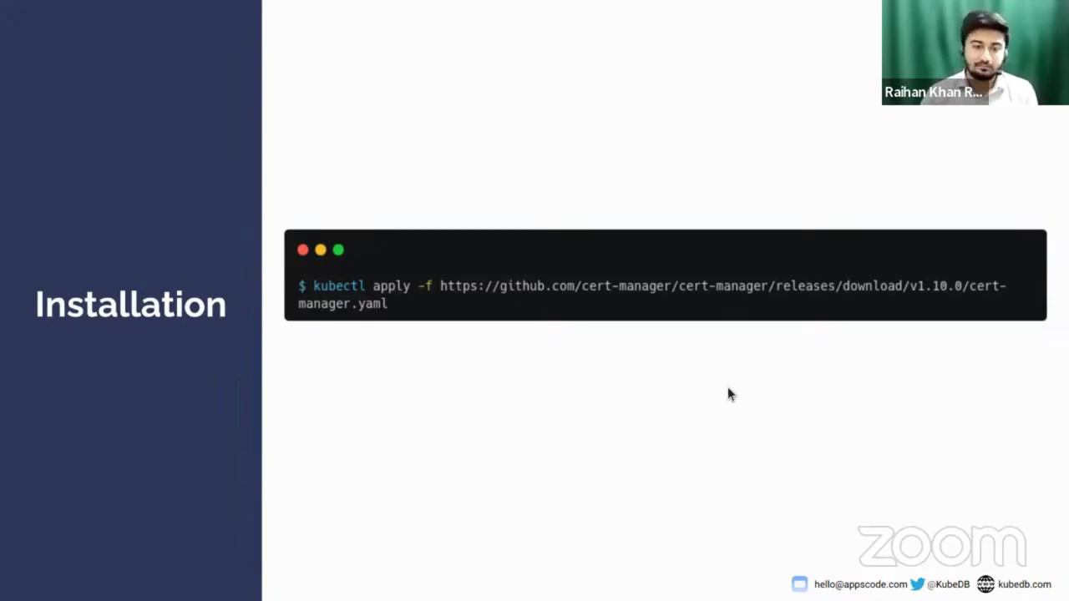
Highlight the cert-manager cainjector, webhook and main pods, then advance to the kube-prometheus-stack slide
key("alt+Tab")
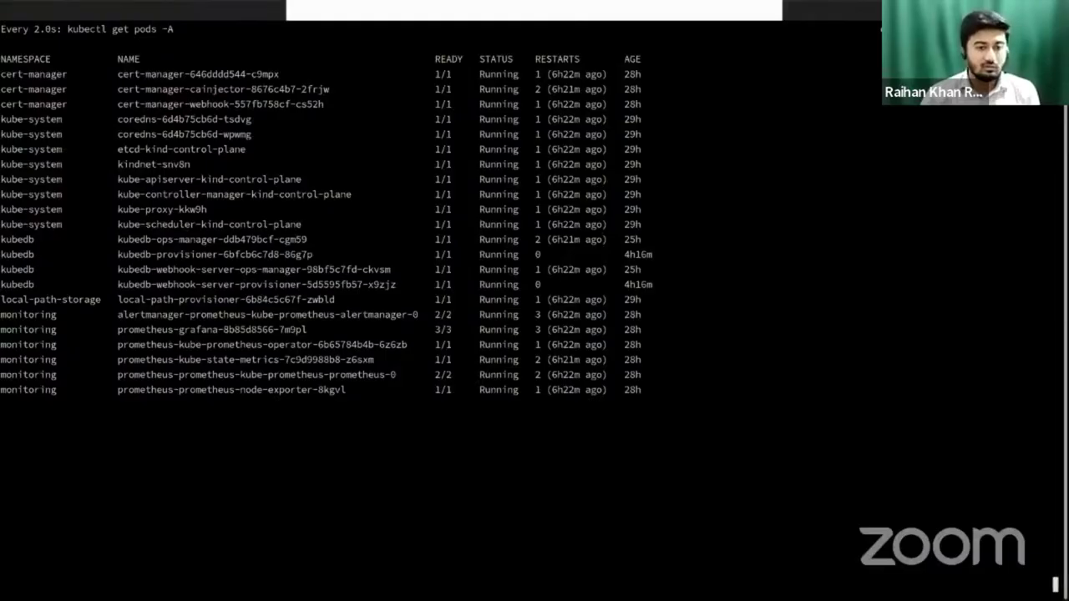
double_click(18, 87)
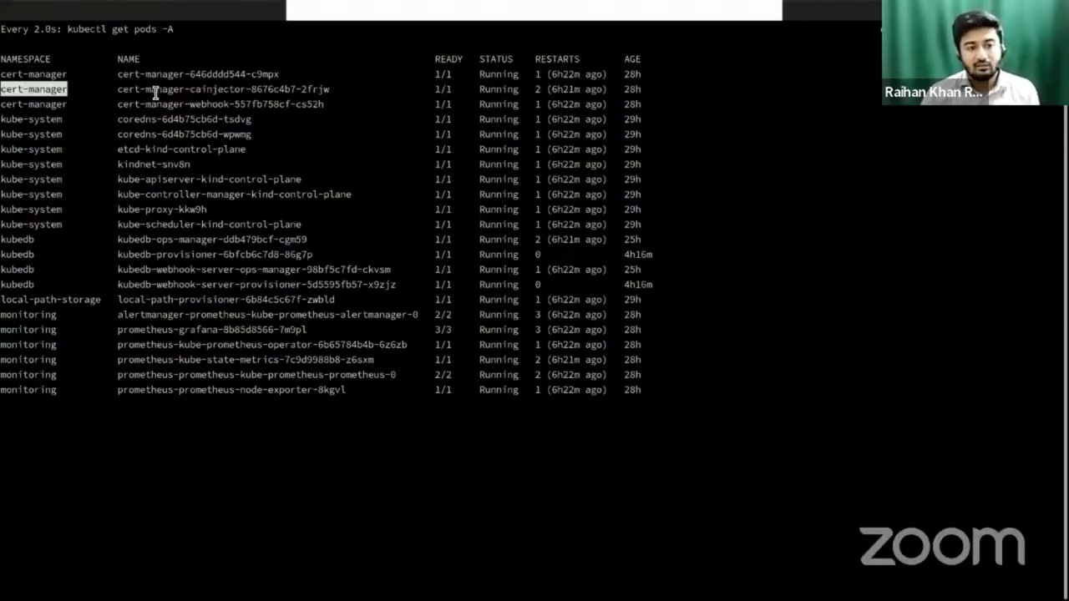
left_click(223, 96)
double_click(224, 94)
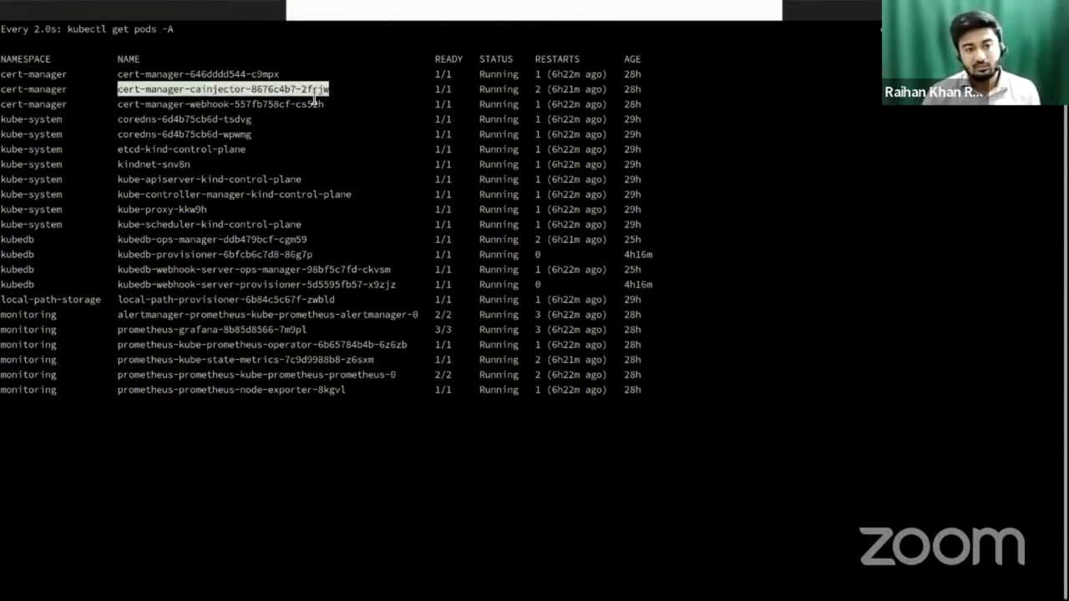
double_click(200, 103)
double_click(184, 75)
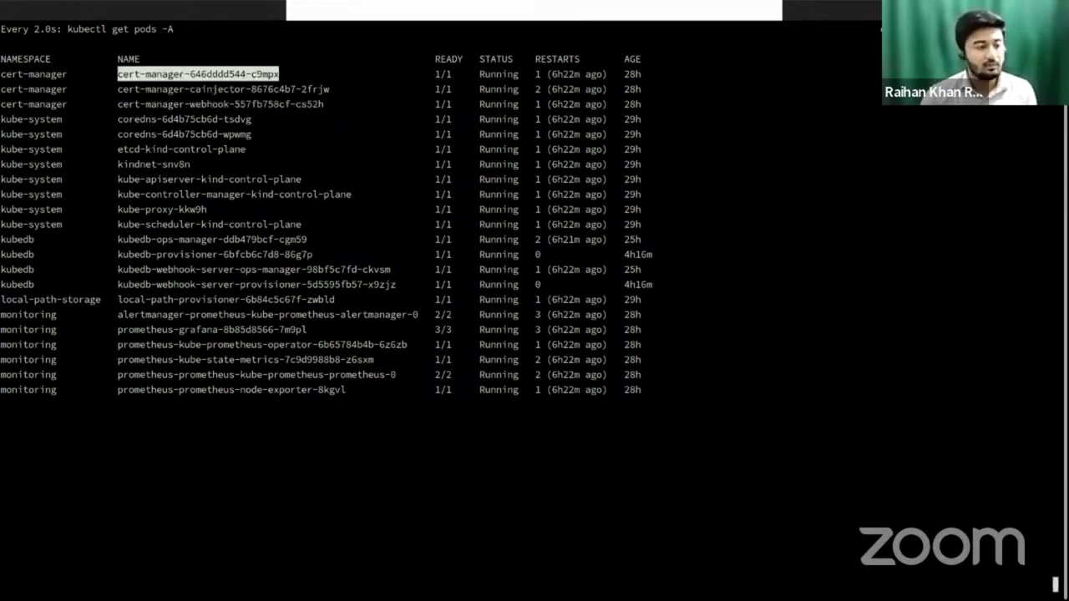
key("alt+Tab")
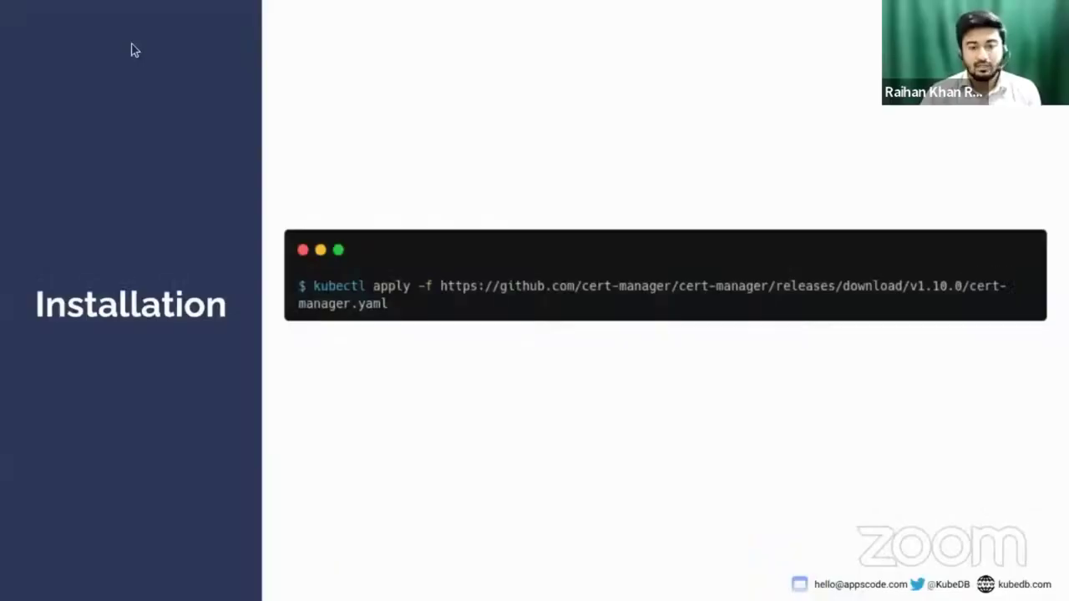
left_click(549, 414)
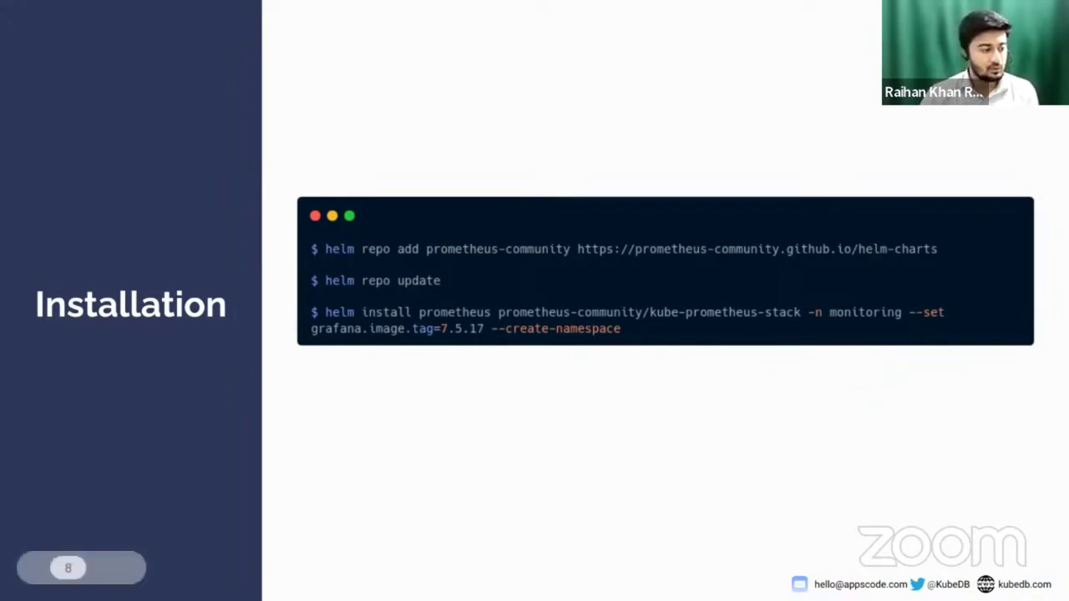
Highlight the alertmanager, grafana, operator, Prometheus server and node-exporter pods, then restore the tiled layout
key("alt+Tab")
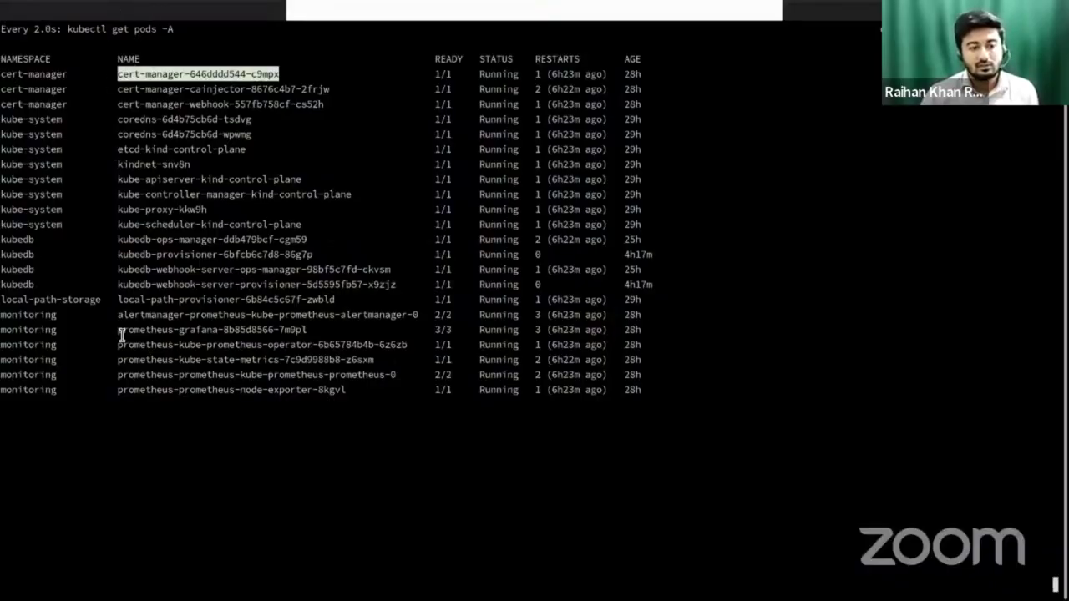
left_click_drag(117, 314, 712, 407)
triple_click(186, 314)
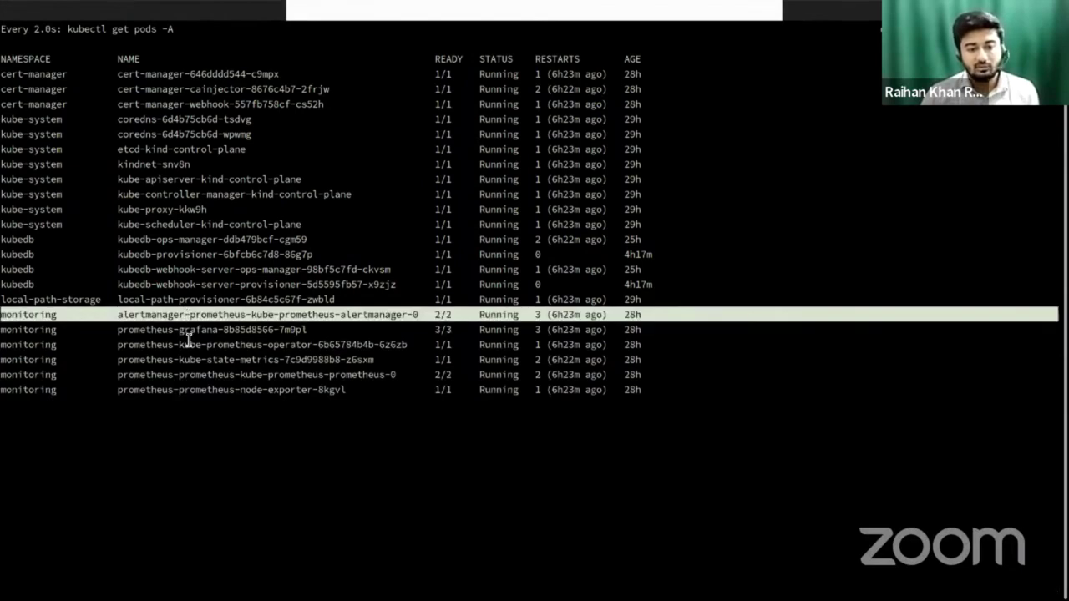
double_click(187, 330)
double_click(189, 344)
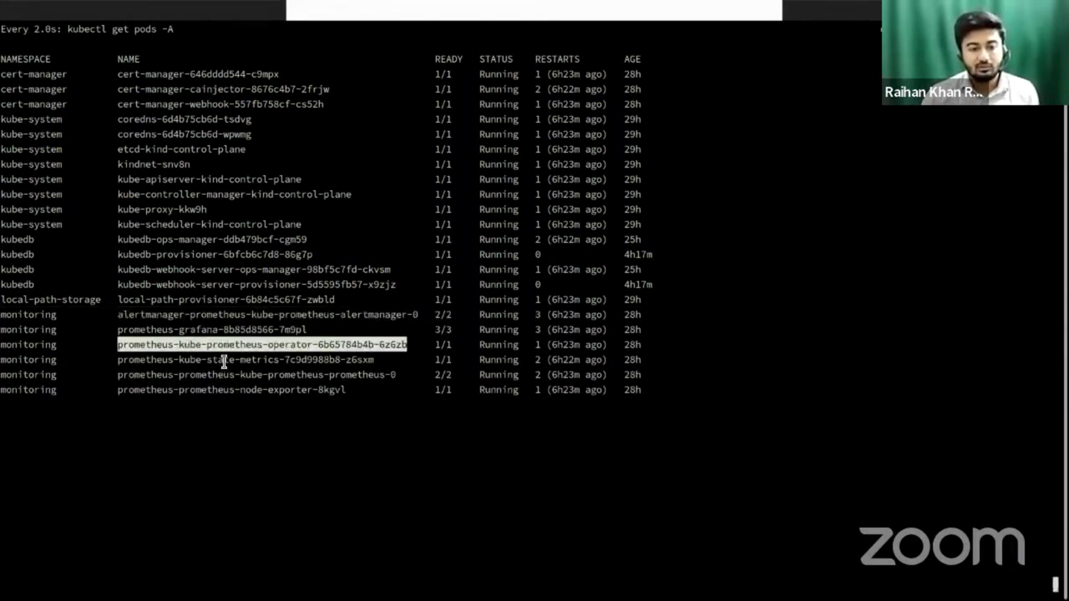
double_click(215, 375)
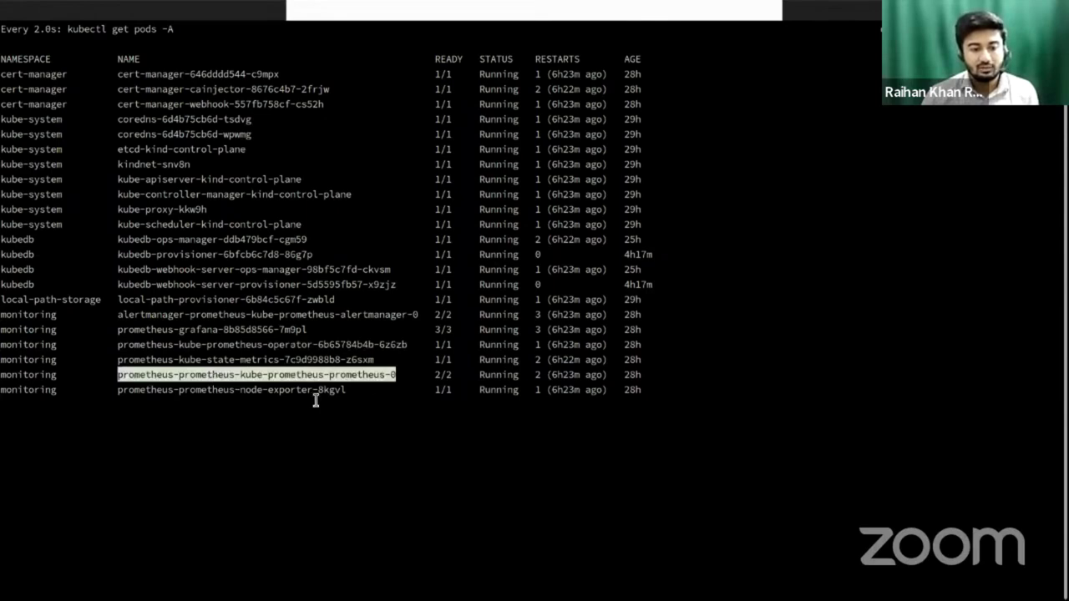
double_click(226, 389)
left_click(819, 338)
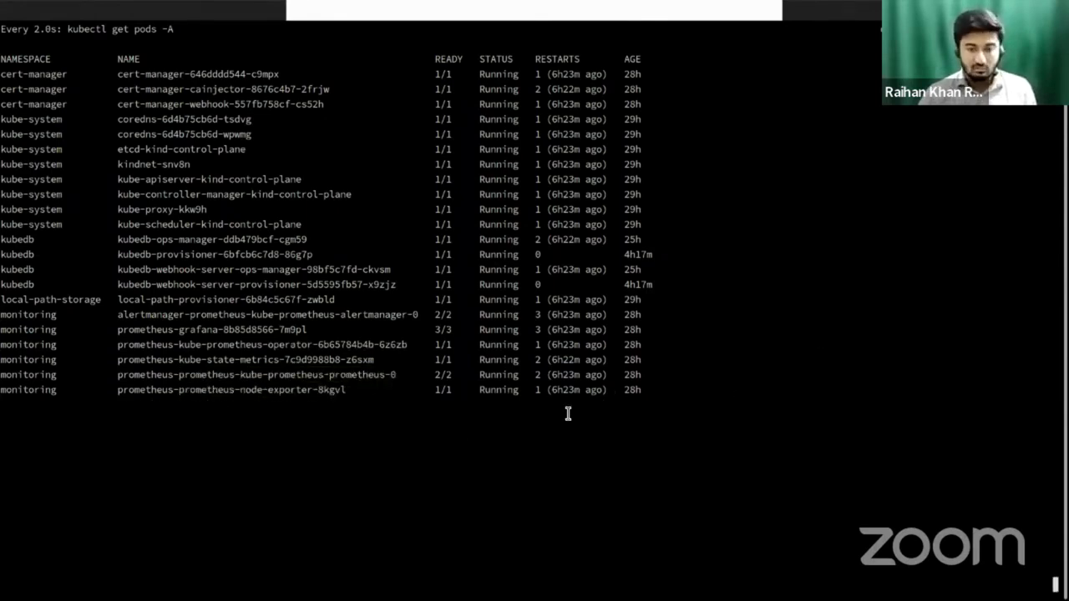
key("ctrl+shift+x")
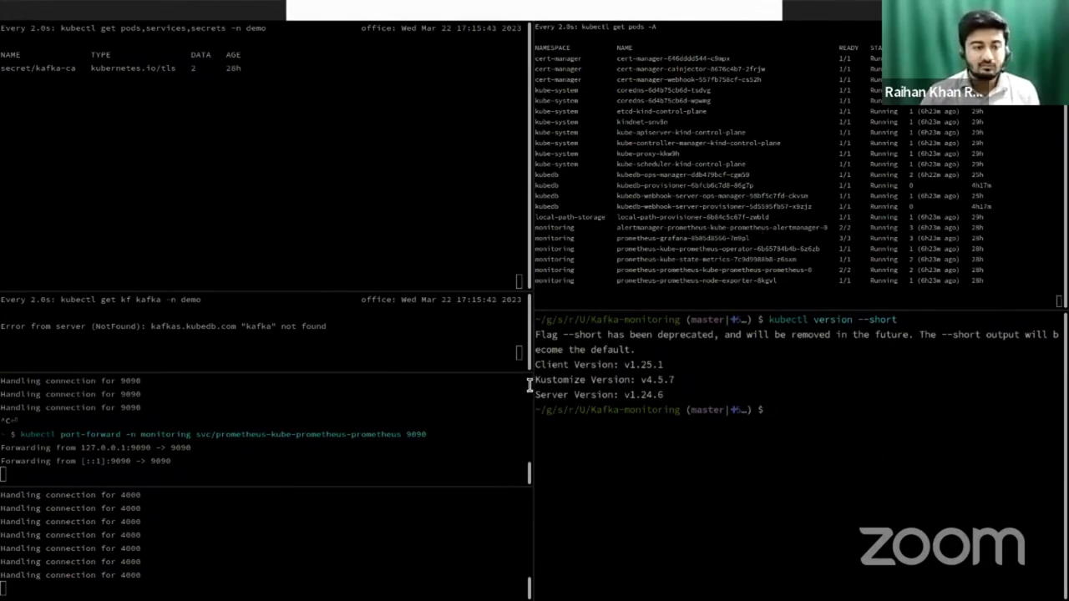
key("alt+Tab")
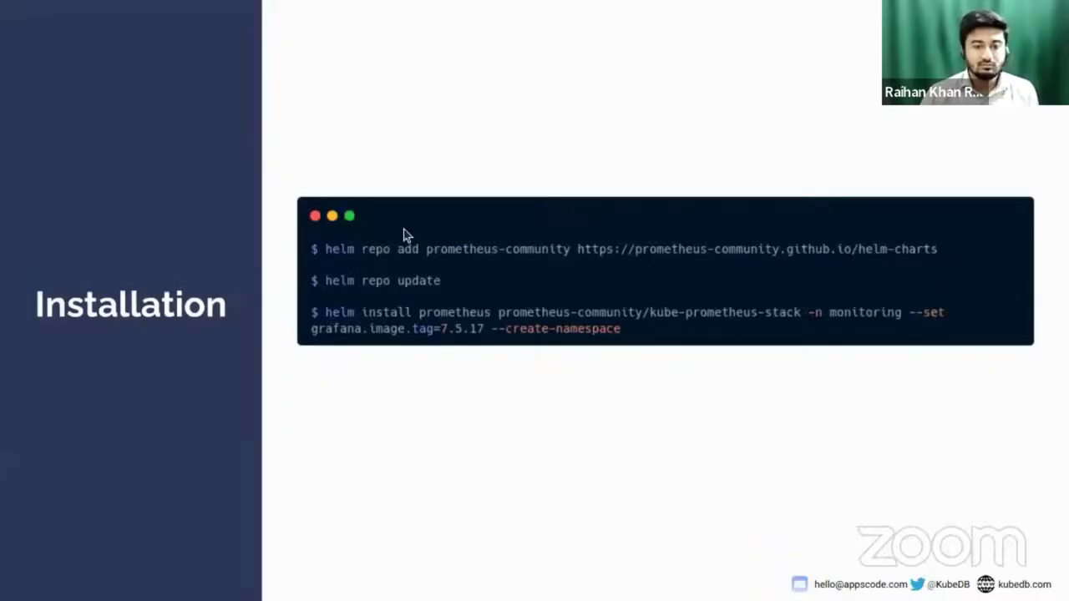
Advance to the Kafka YAML slide: 3 replicas of Kafka 3.4.0, TLS via kafka-ca-issuer
key("Right")
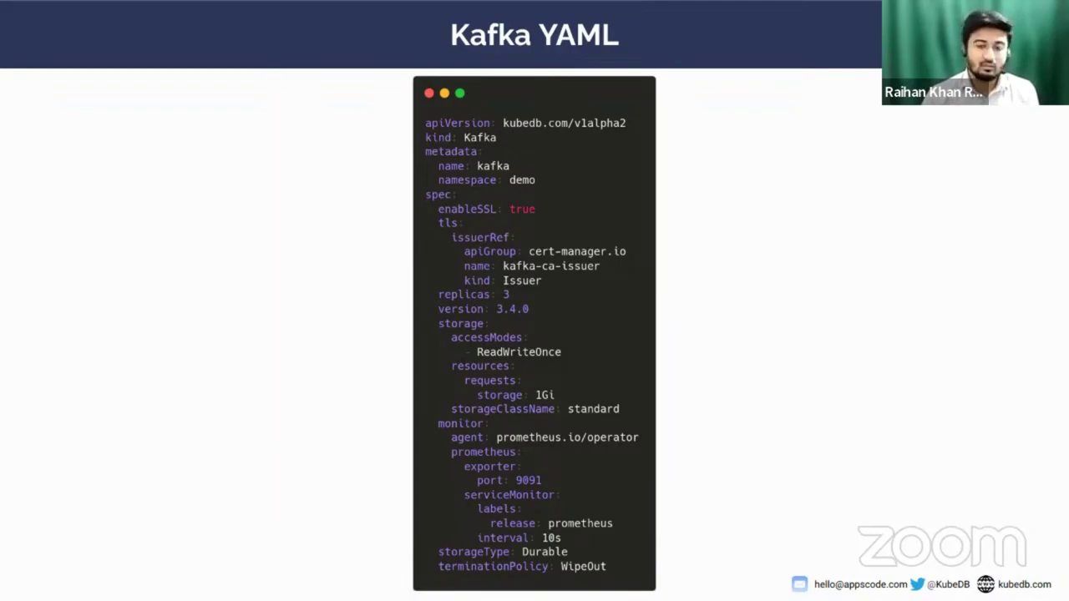
Switch from the Kafka YAML slide back to the tiled kubectl terminal
key("alt+Tab")
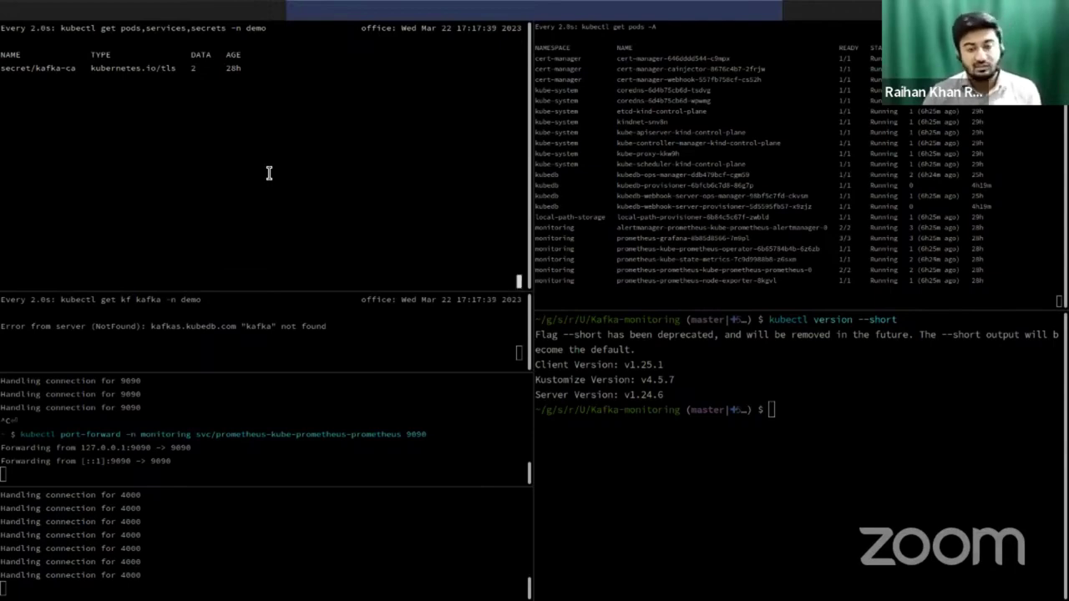
Show the demo issuer with kubectl get issuer -n demo -o yaml, noting kind Issuer and cert-manager.io/v1
left_click(980, 451)
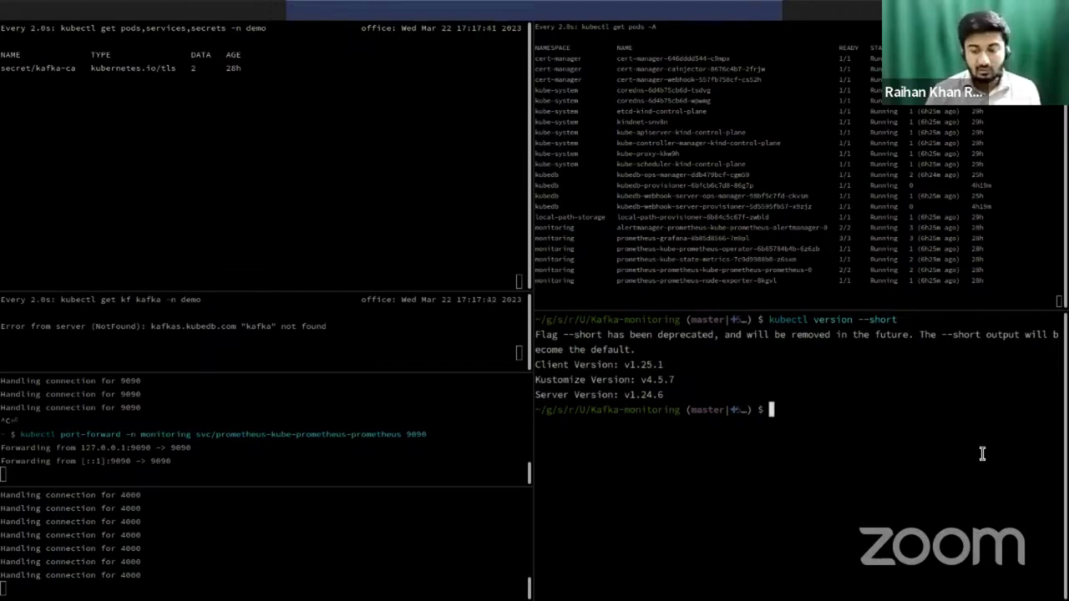
type("kubectl get")
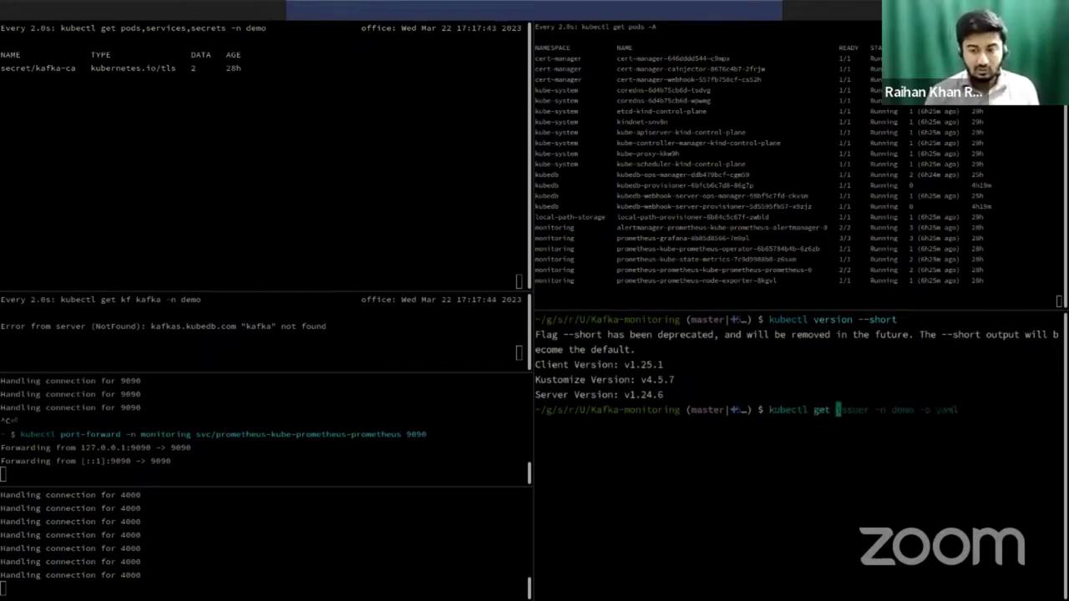
key("Right")
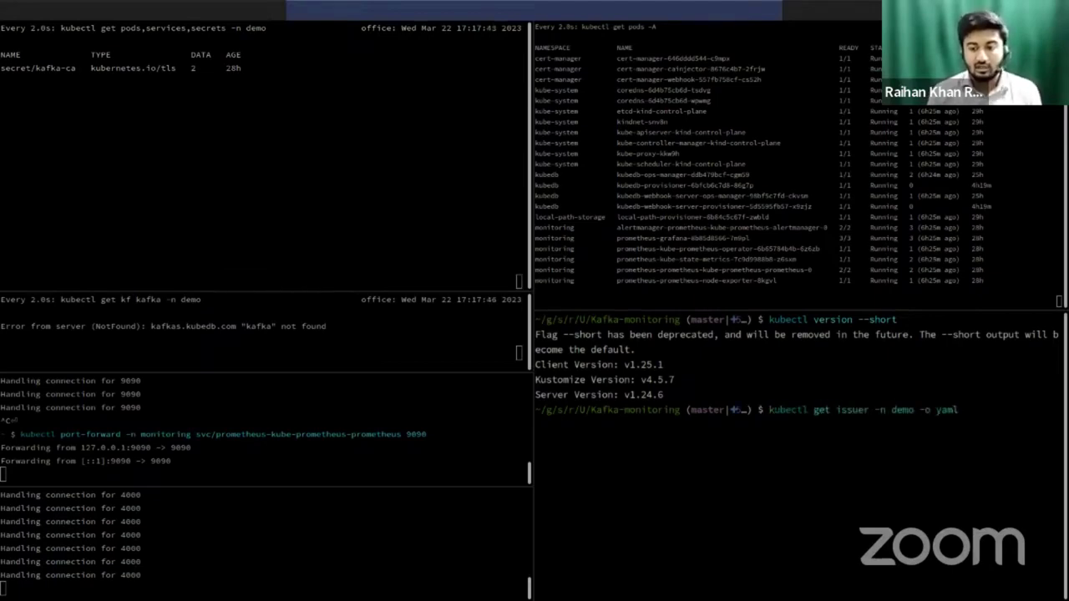
key("Return")
scroll(723, 477, "up", 1)
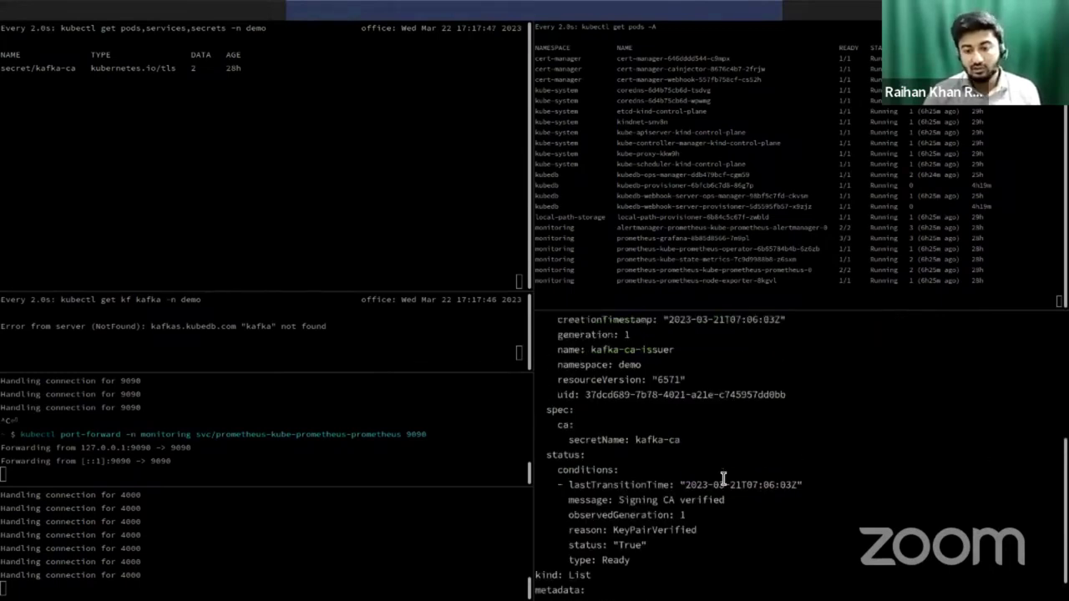
scroll(723, 477, "up", 4)
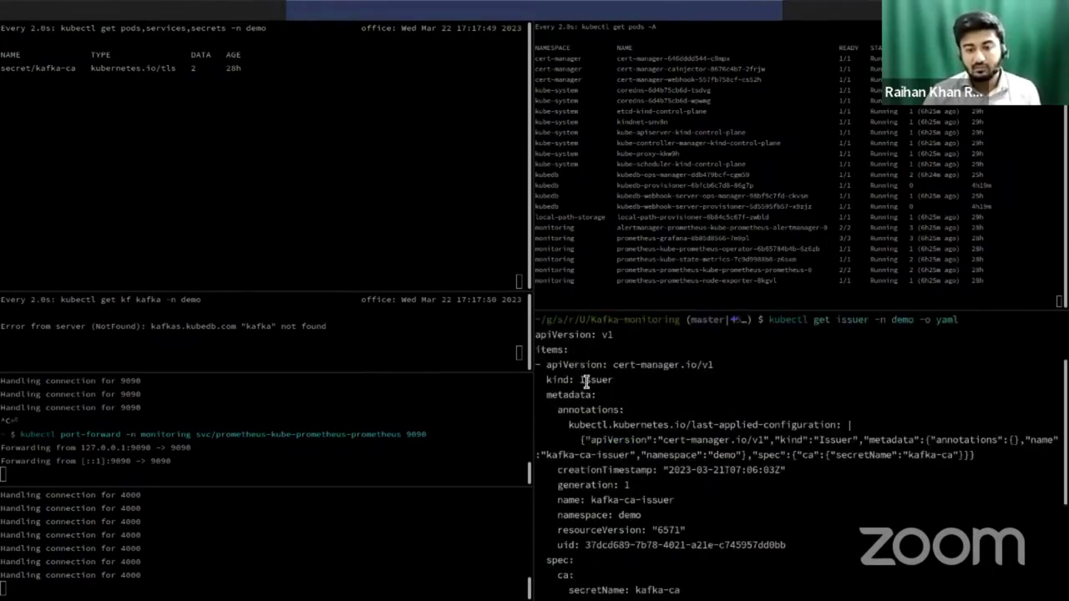
double_click(586, 381)
double_click(658, 368)
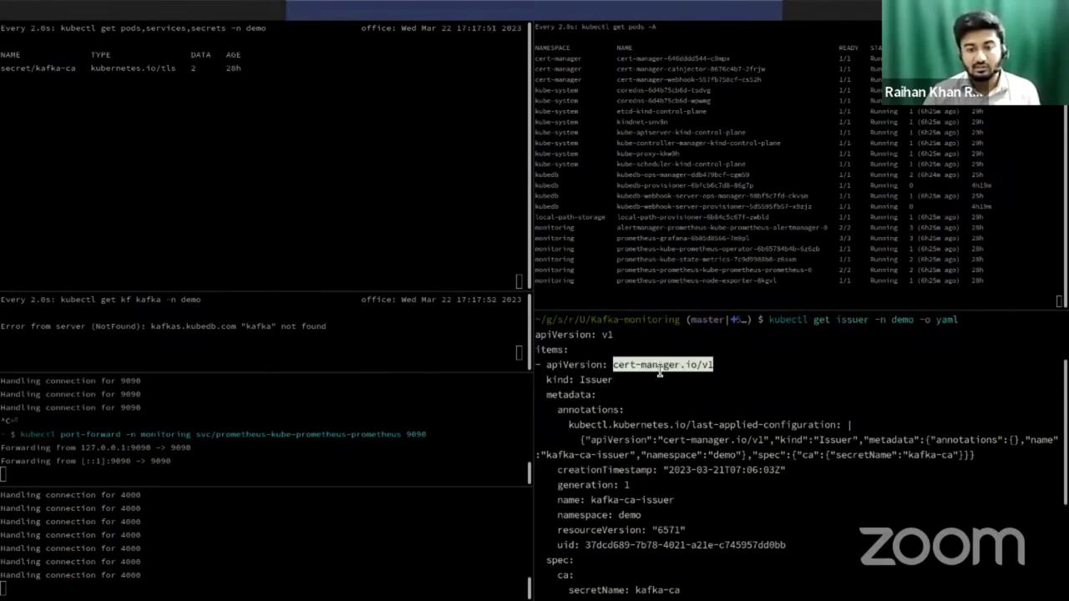
Match the issuer spec's kafka-ca secret name to the secrets list, then return to the Kafka YAML slide
scroll(721, 435, "down", 3)
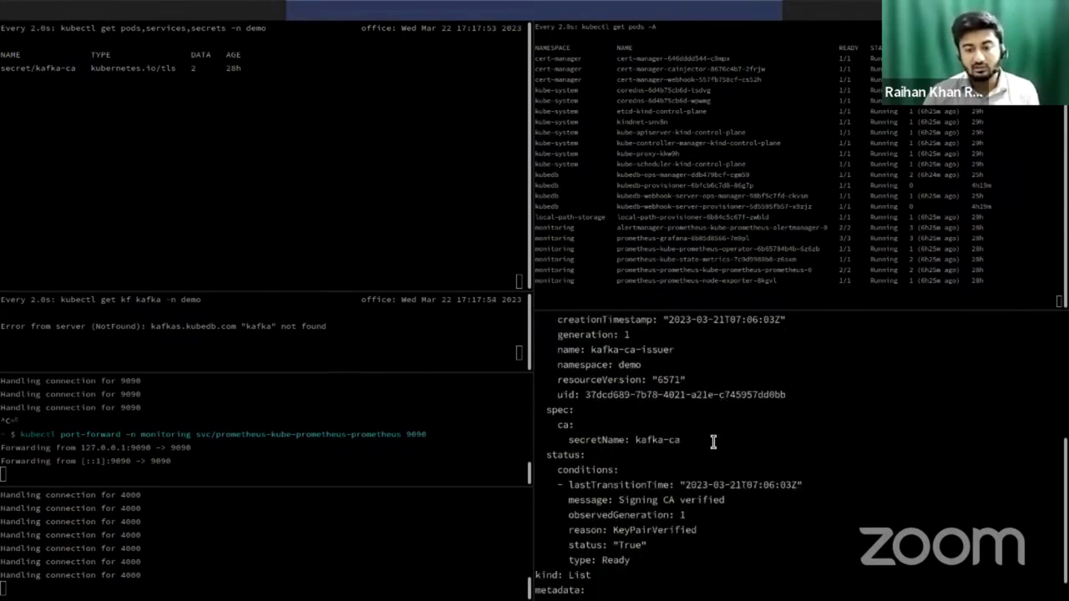
left_click_drag(544, 409, 680, 440)
double_click(55, 70)
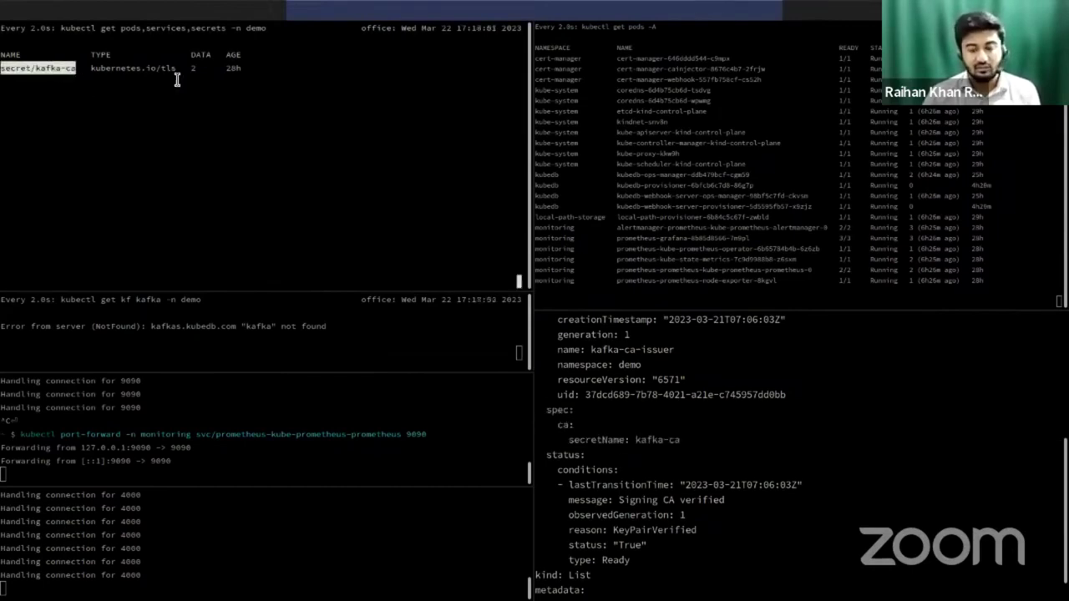
double_click(653, 440)
left_click(687, 442)
left_click_drag(682, 440, 547, 410)
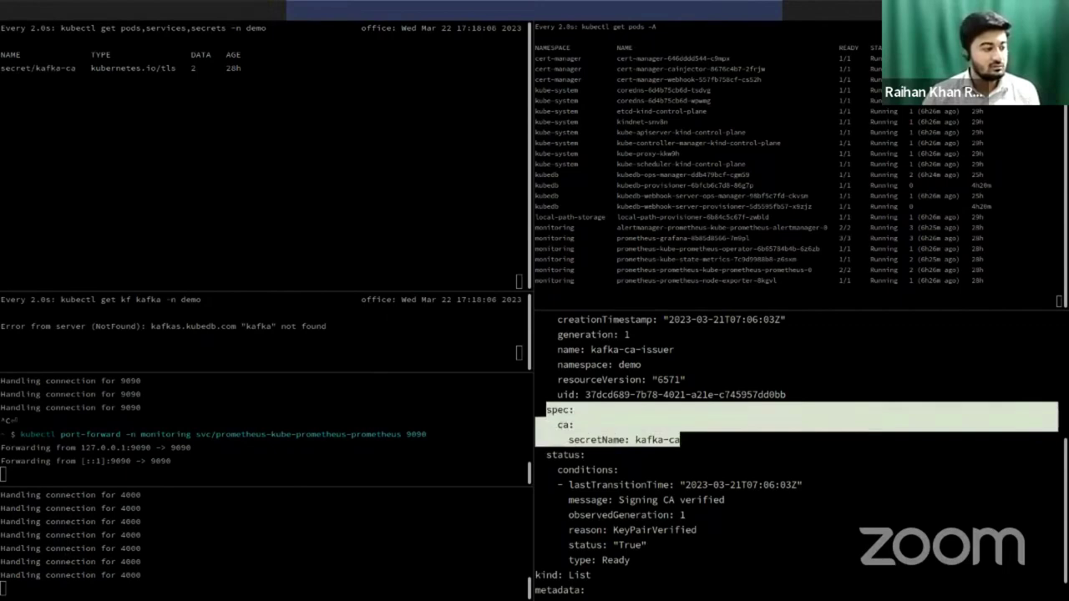
key("alt+Tab")
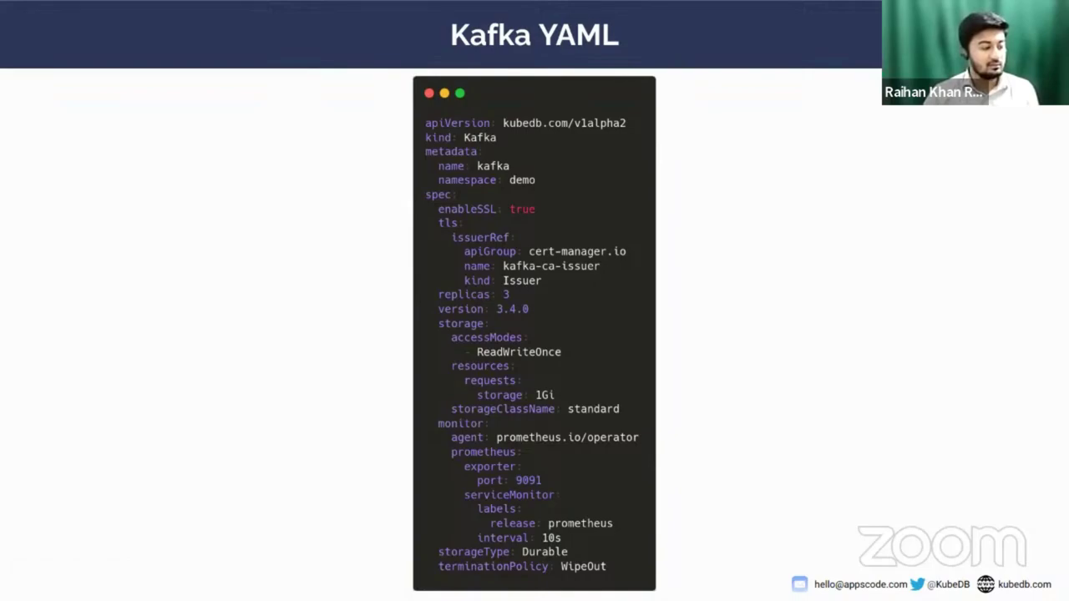
Run kubectl apply -f kafka-kubedb.yaml to create the Kafka cluster in the demo namespace
key("alt+Tab")
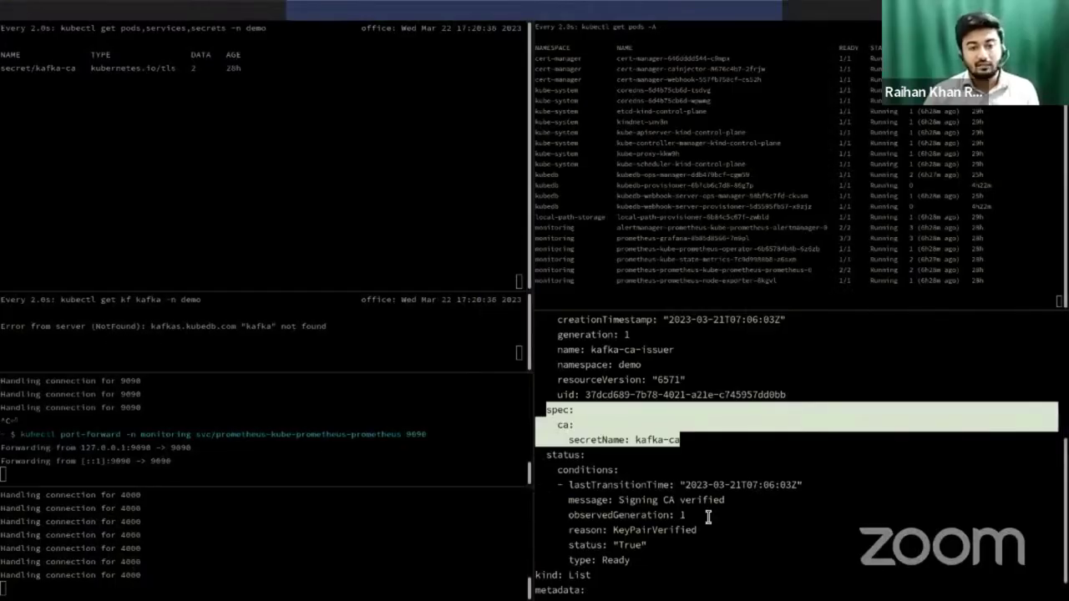
scroll(781, 509, "down", 1)
scroll(776, 537, "up", 6)
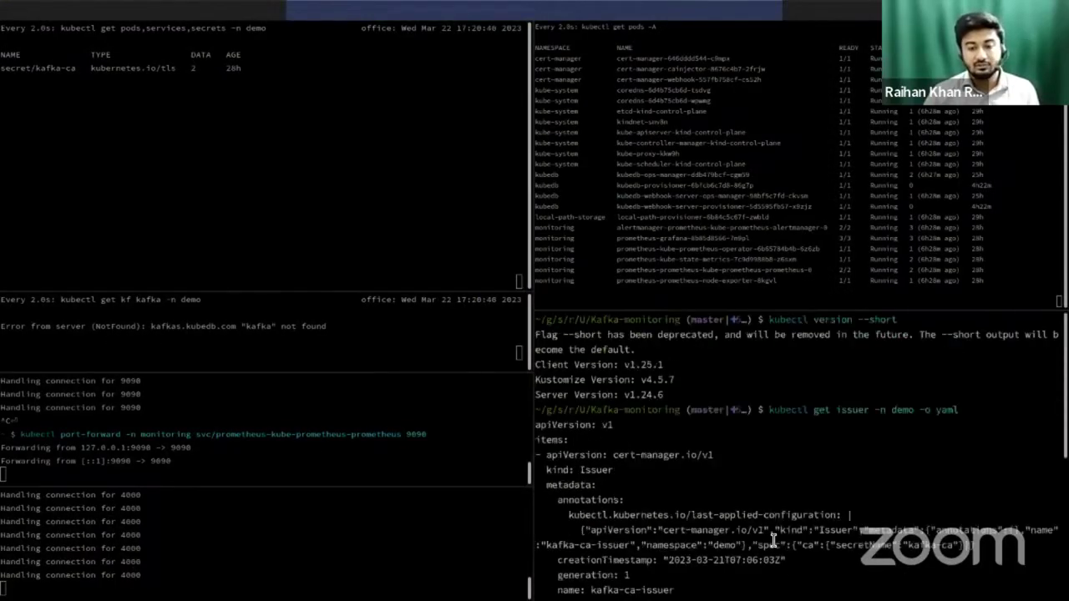
scroll(777, 537, "down", 5)
scroll(776, 537, "down", 2)
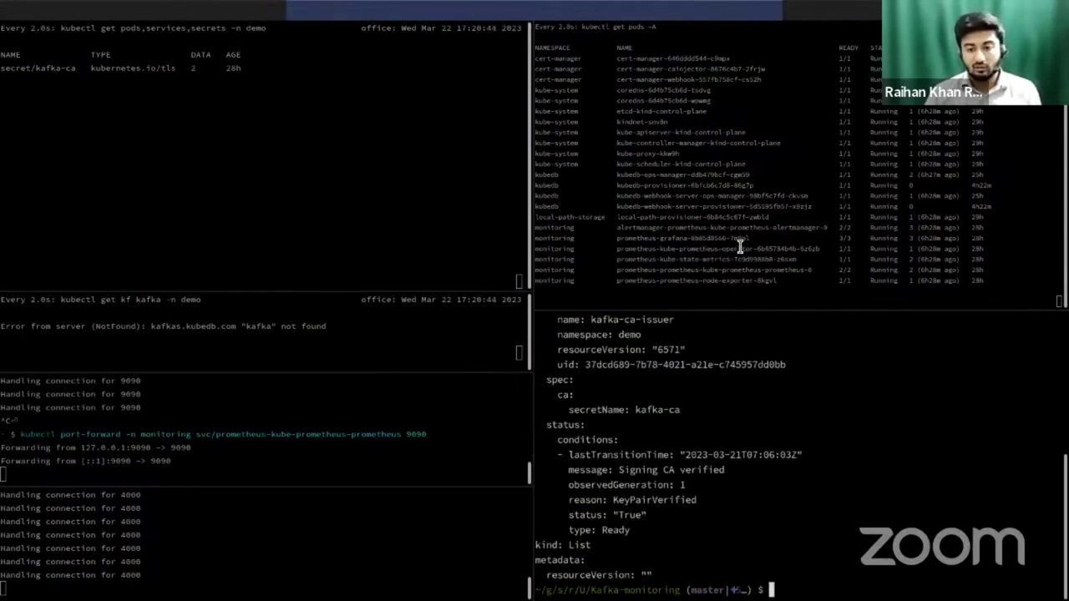
type("kubectl a")
key("Right")
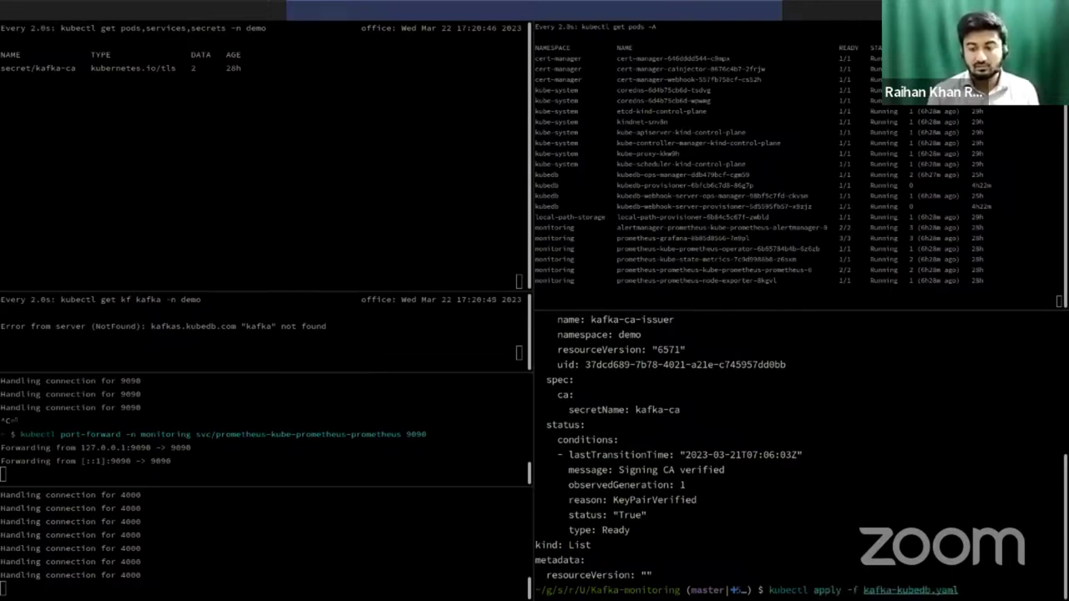
key("Return")
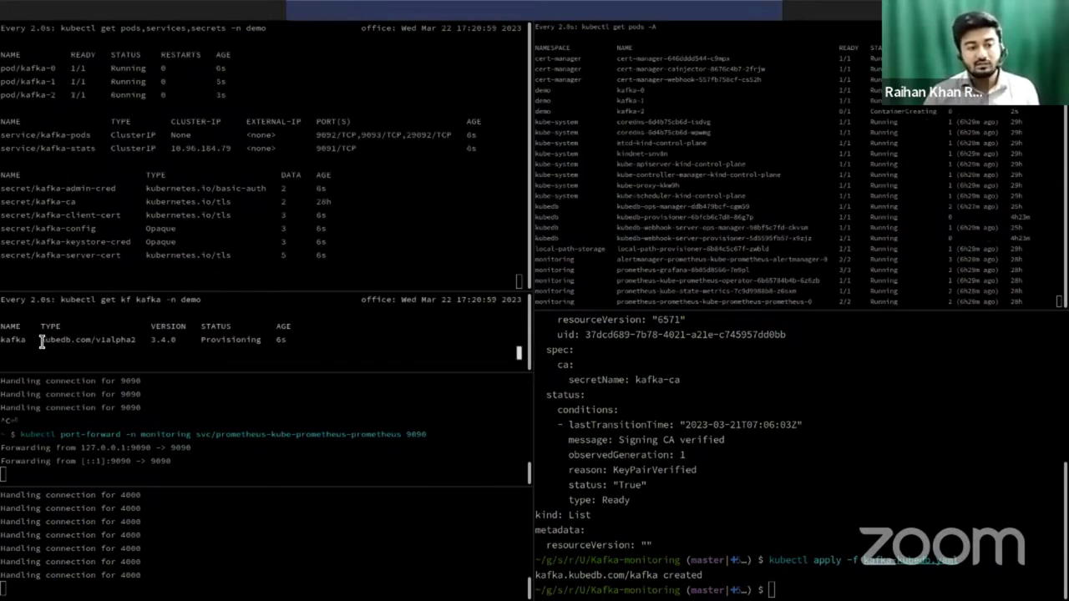
Highlight the kafka resource's kubedb.com/v1alpha2 type, version 3.4.0 and Provisioning status
left_click_drag(40, 340, 140, 340)
double_click(163, 340)
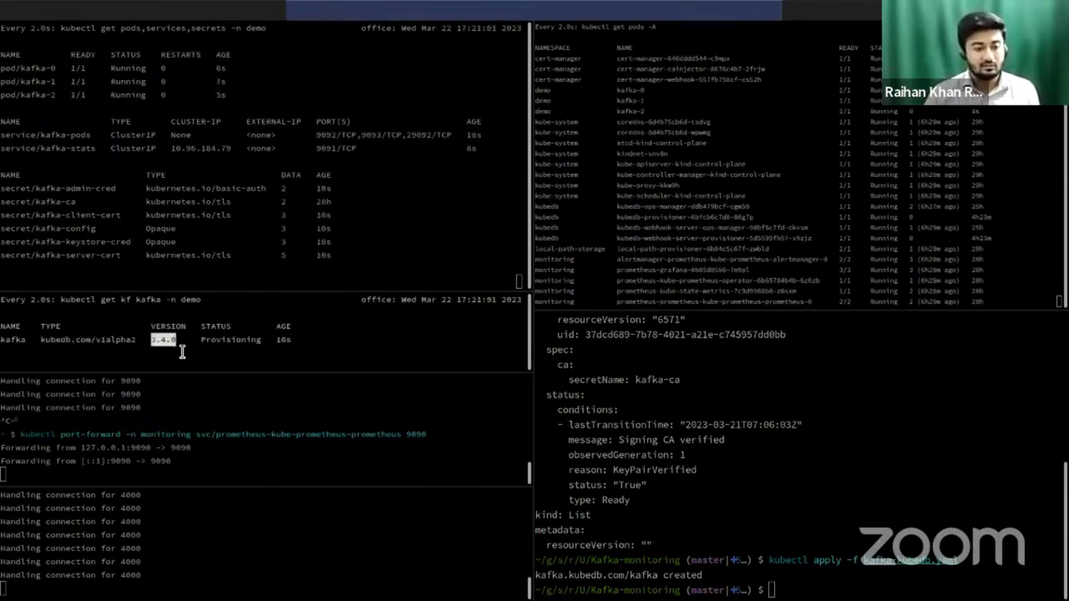
double_click(226, 338)
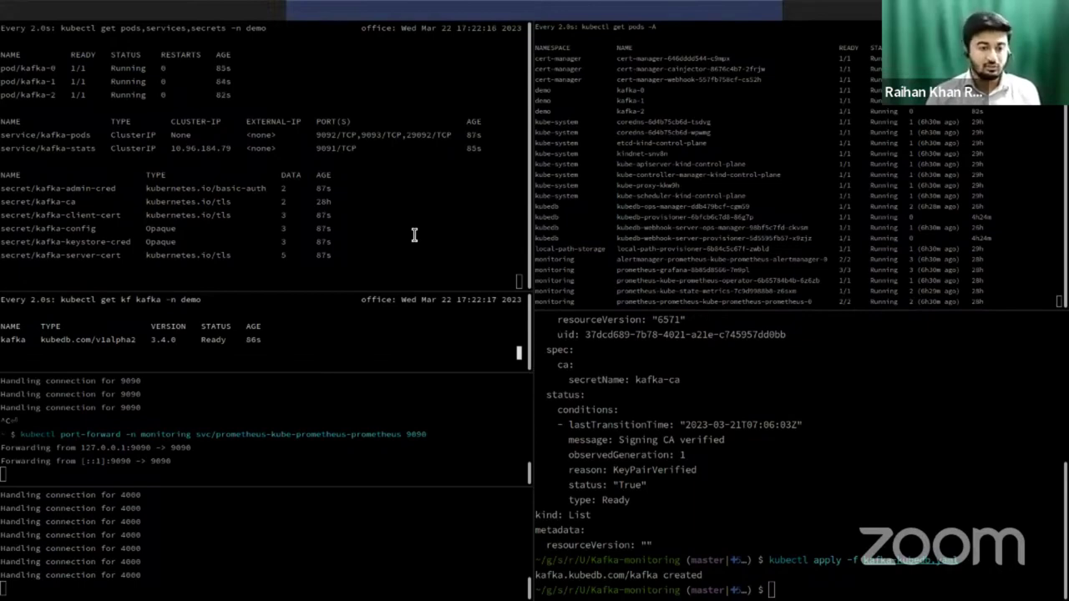
Highlight the kafka-client-cert, kafka-keystore-cred and kafka-server-cert secrets and the cluster's Ready status
double_click(102, 216)
double_click(108, 242)
double_click(107, 255)
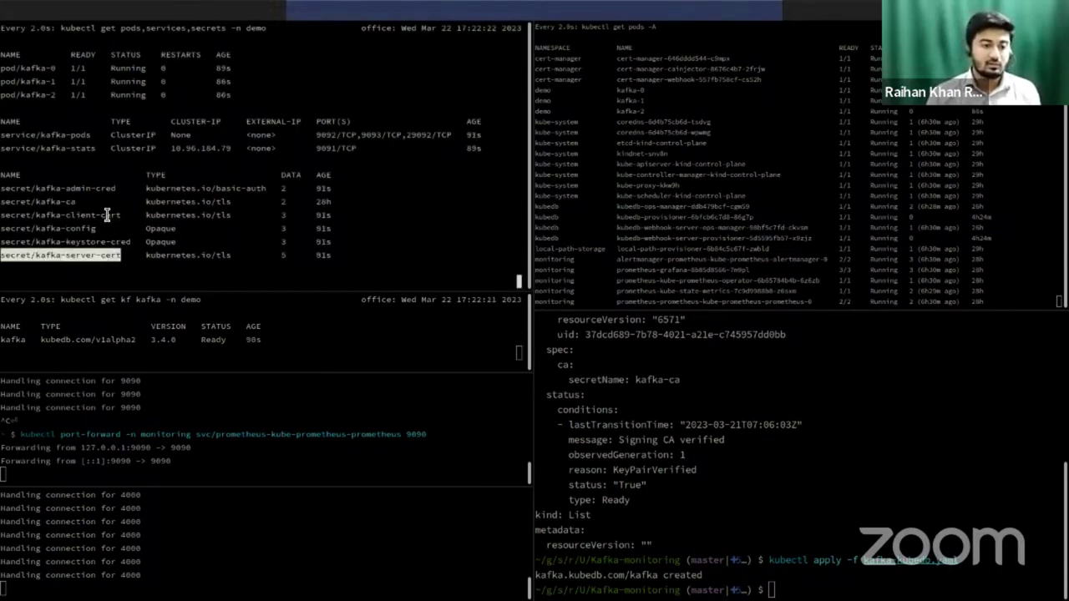
double_click(107, 216)
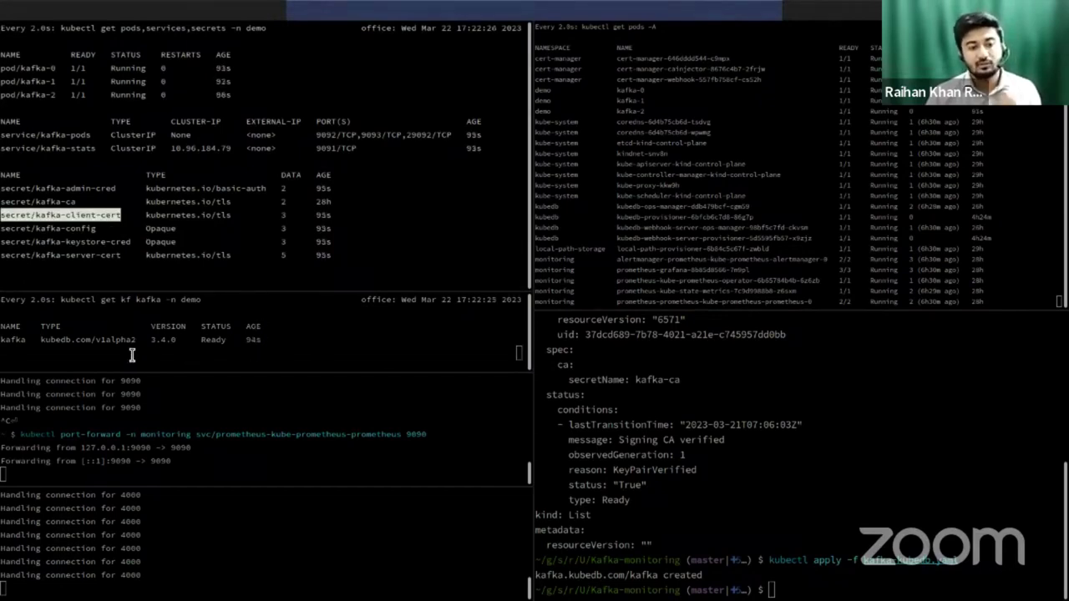
double_click(213, 339)
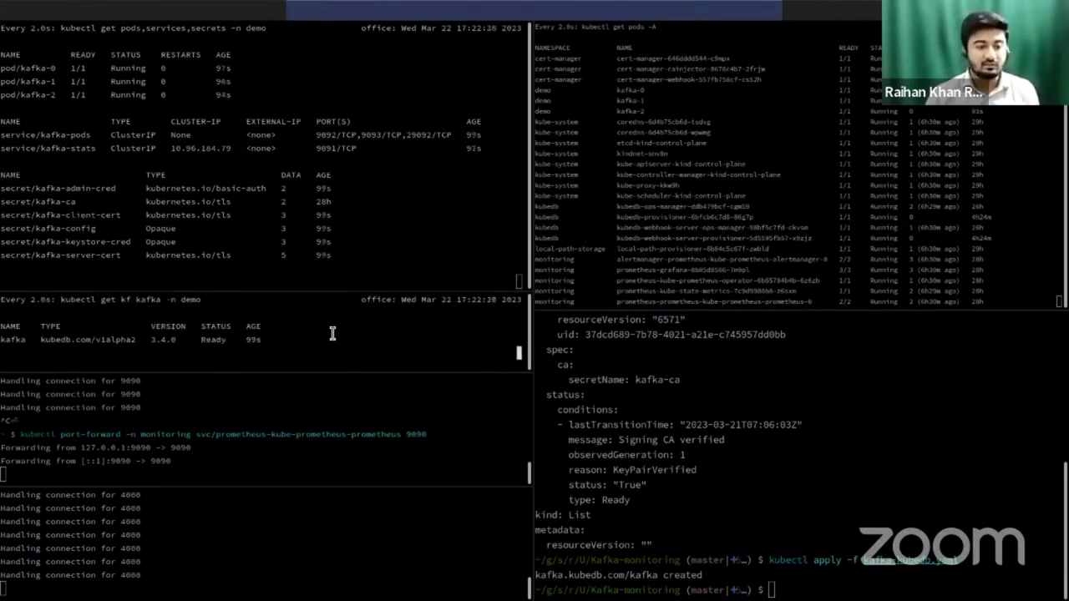
Stop the Prometheus 9090 port-forward, recall its command, and zoom that pane to full size
left_click(285, 469)
key("ctrl+c")
key("Up")
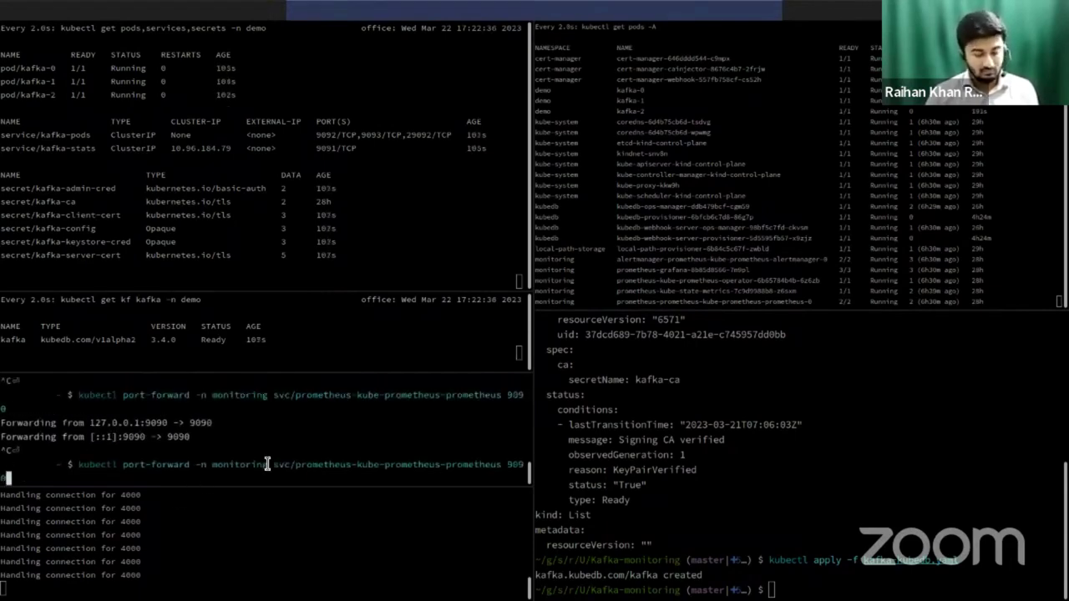
key("ctrl+b")
key("z")
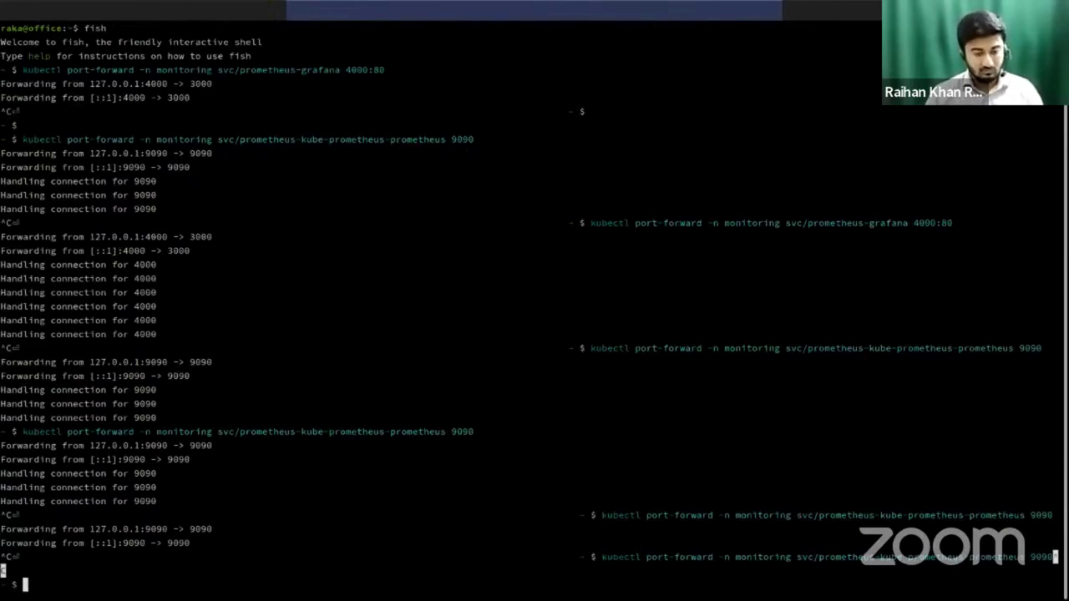
Clear the terminal, rerun the port-forward of svc/prometheus-kube-prometheus-prometheus on 9090, and return to the slides
type("clea")
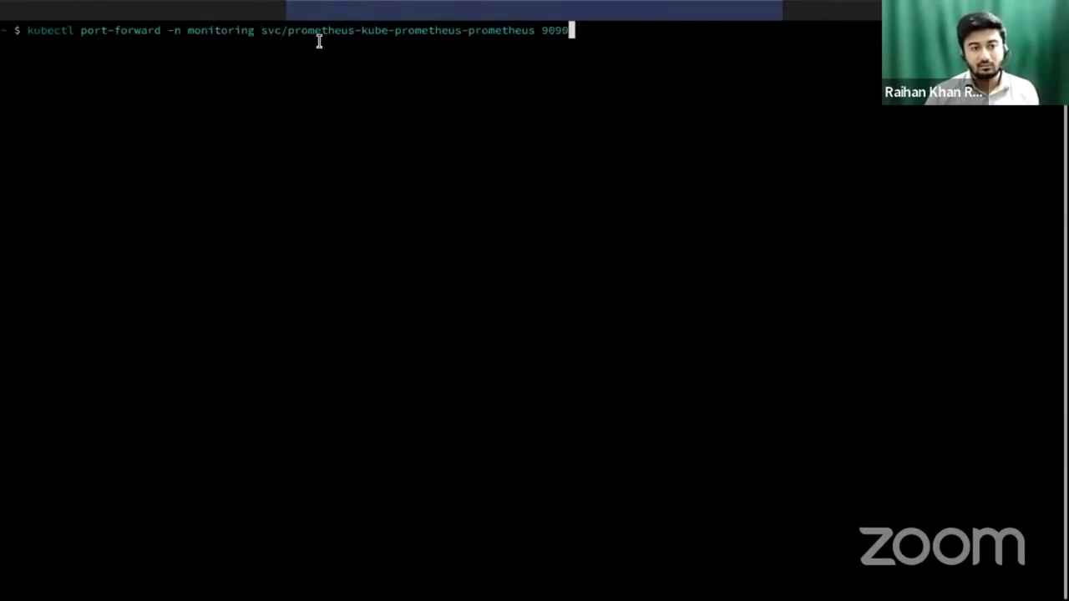
double_click(216, 33)
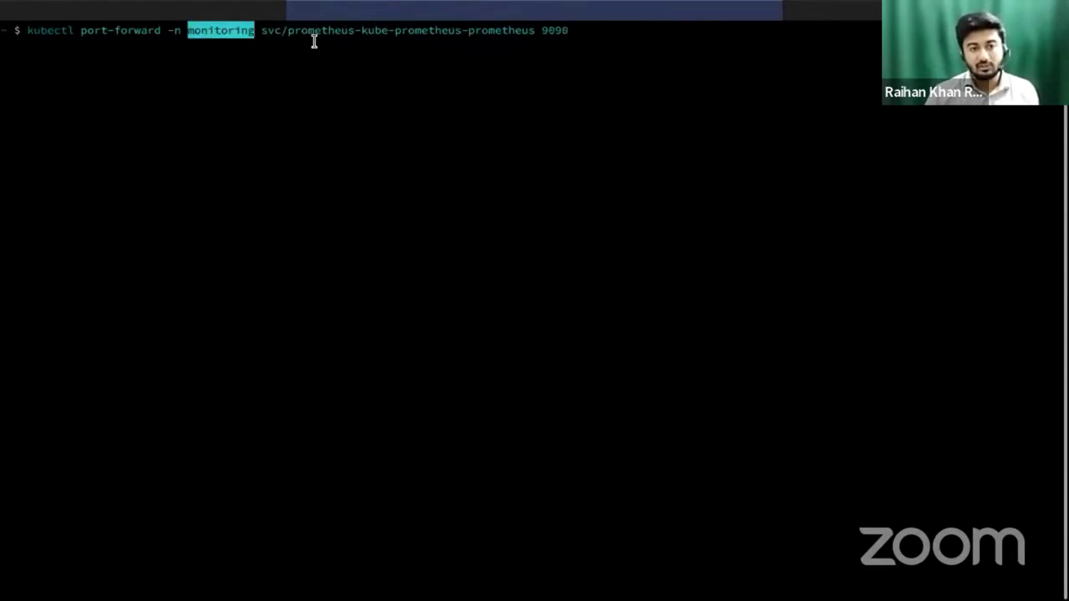
double_click(542, 34)
left_click(579, 142)
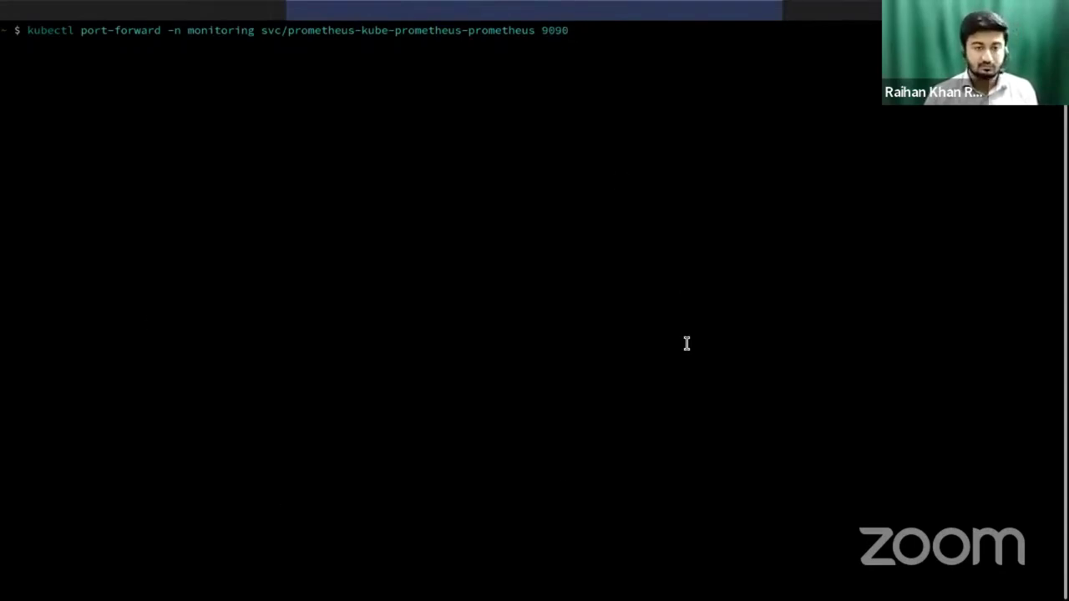
key("Return")
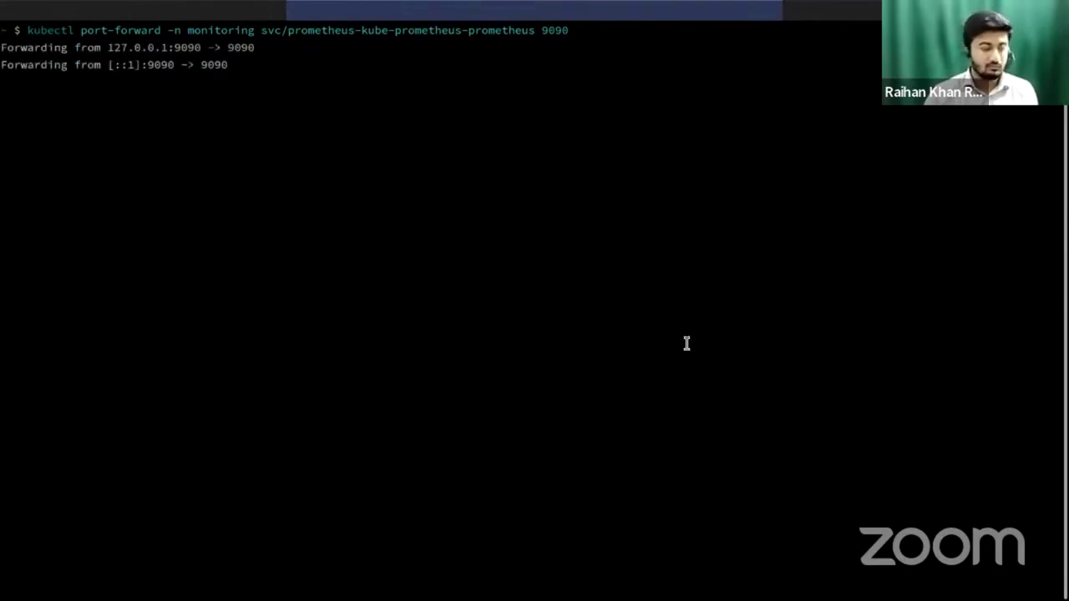
key("alt+Tab")
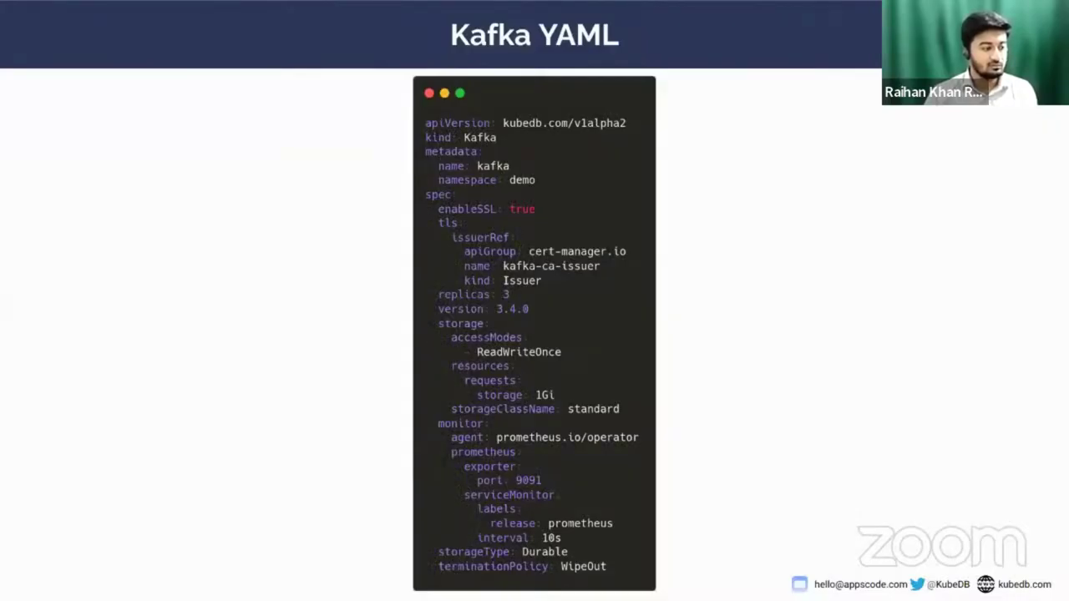
Reload the Prometheus Targets page until serviceMonitor/demo/kafka-stats shows all three endpoints UP (3/3)
key("alt+Tab")
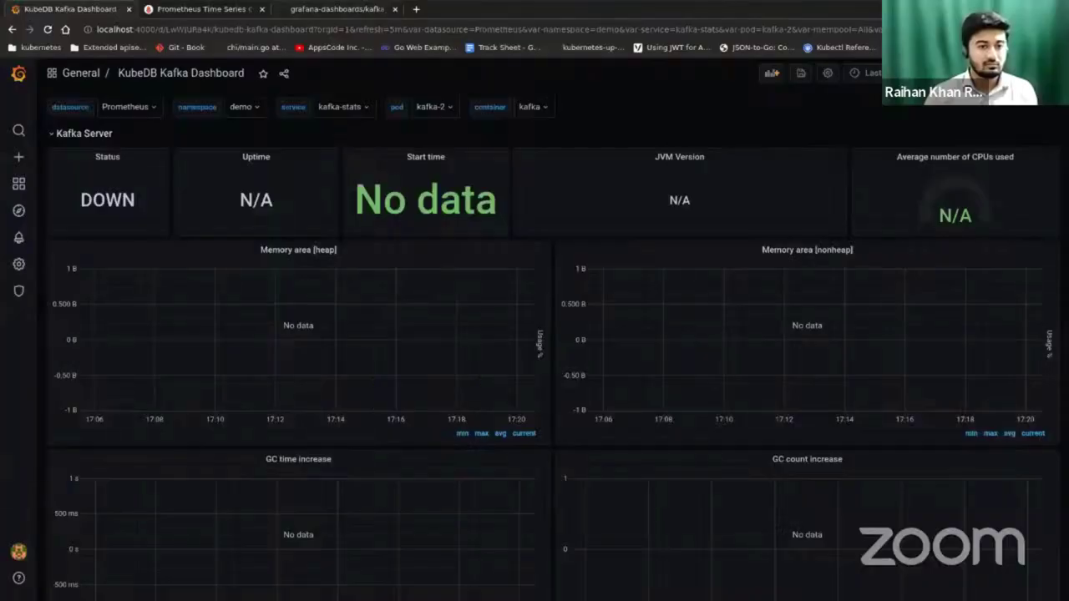
left_click(171, 9)
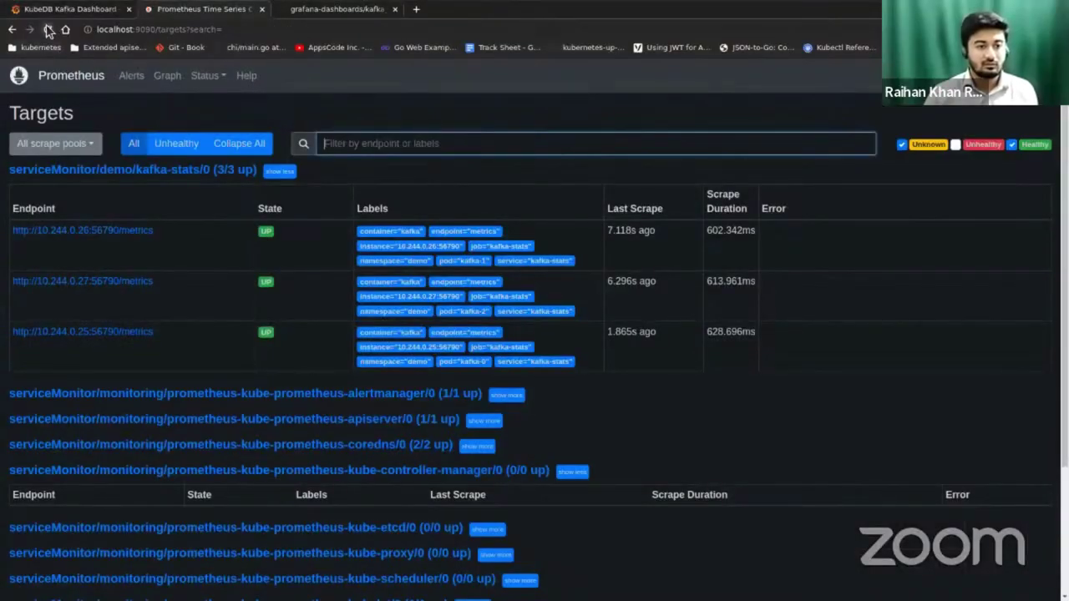
left_click(48, 30)
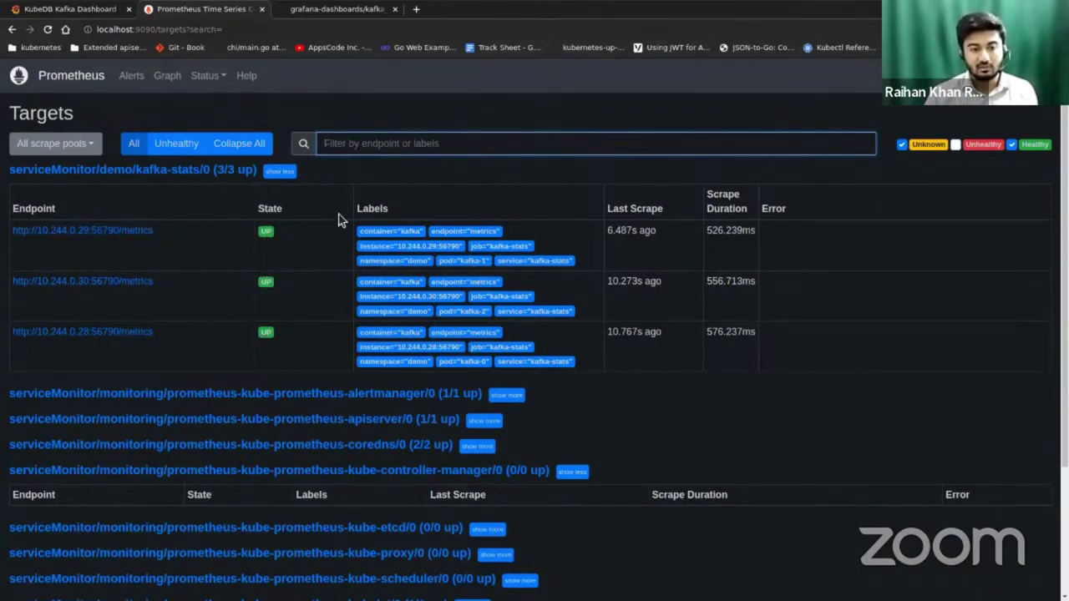
double_click(376, 208)
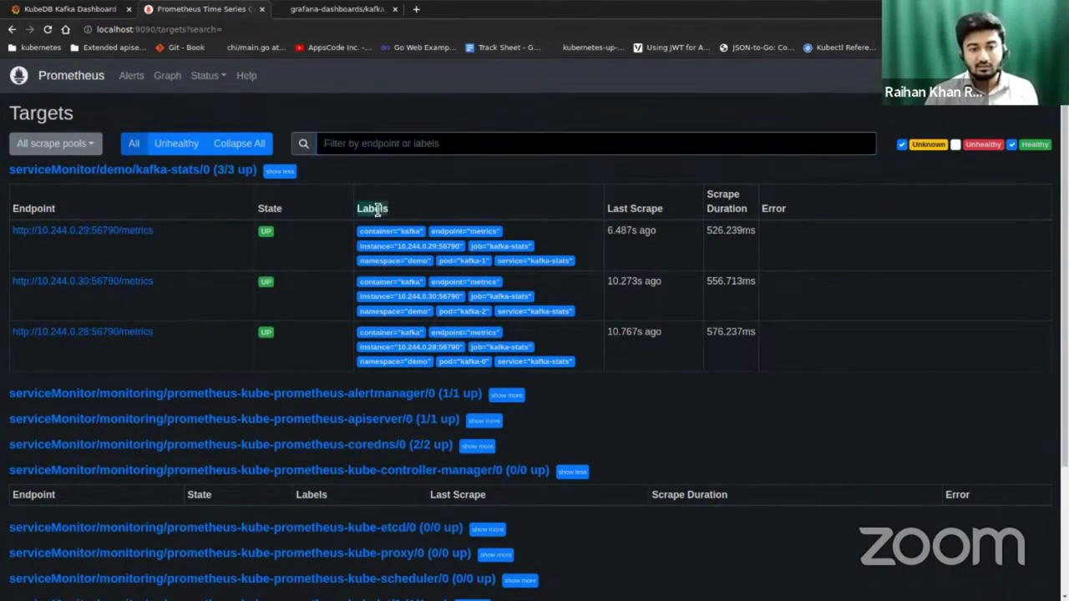
left_click(48, 30)
left_click(48, 30)
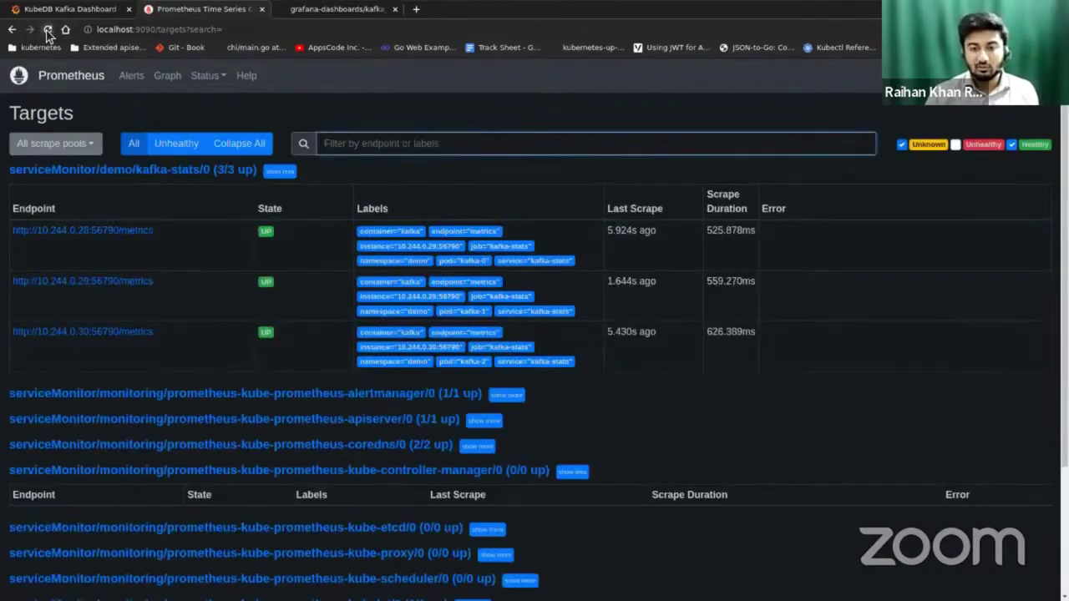
left_click(48, 30)
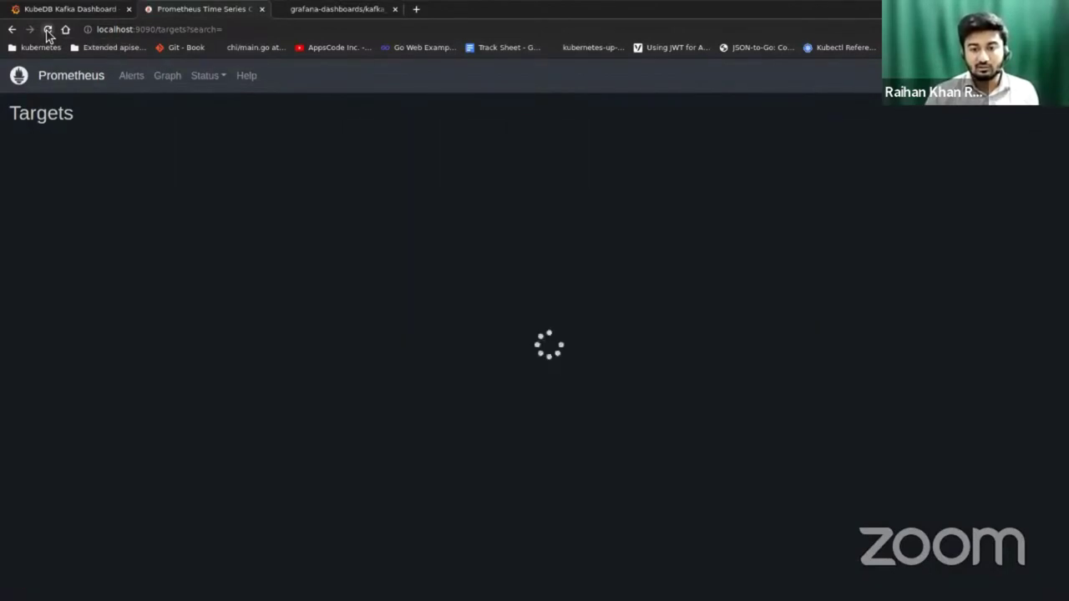
left_click(47, 30)
left_click(47, 30)
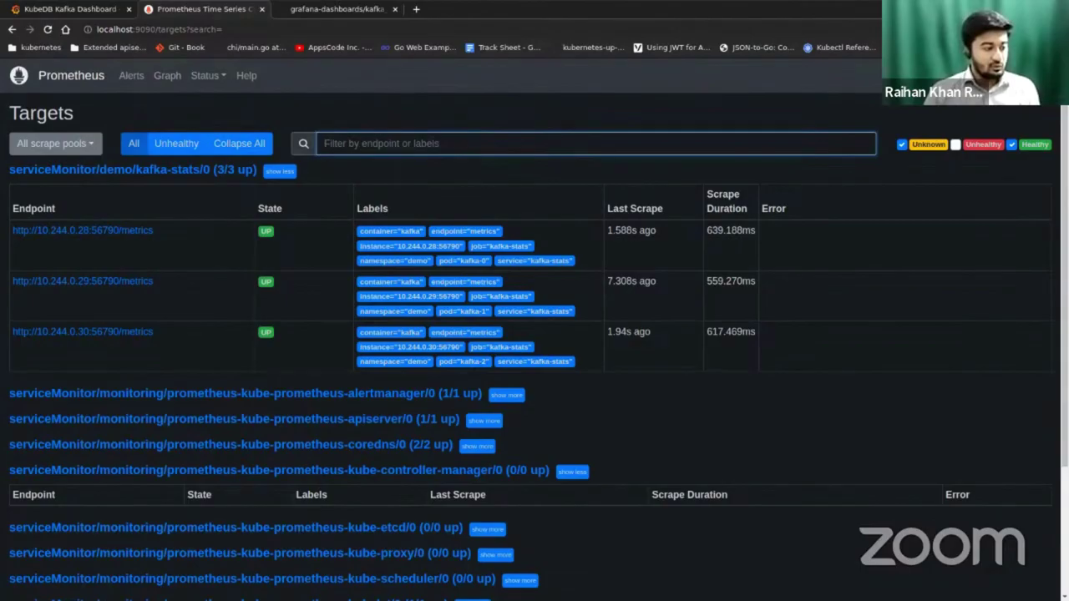
Stop the old port-forward and run kubectl port-forward -n monitoring svc/prometheus-grafana 4000:80
key("alt+Tab")
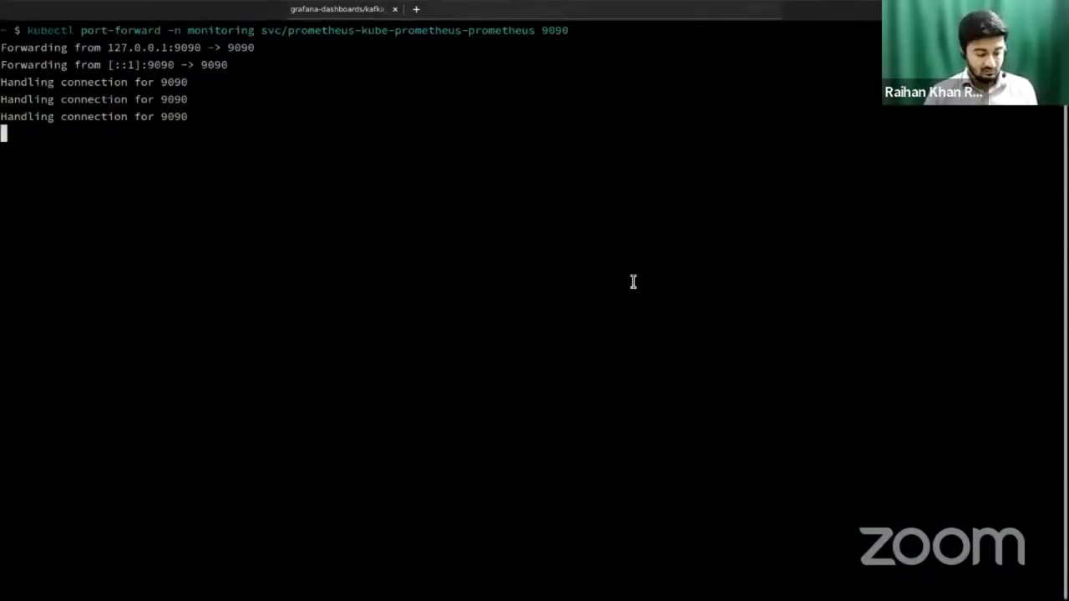
key("ctrl+b")
key("z")
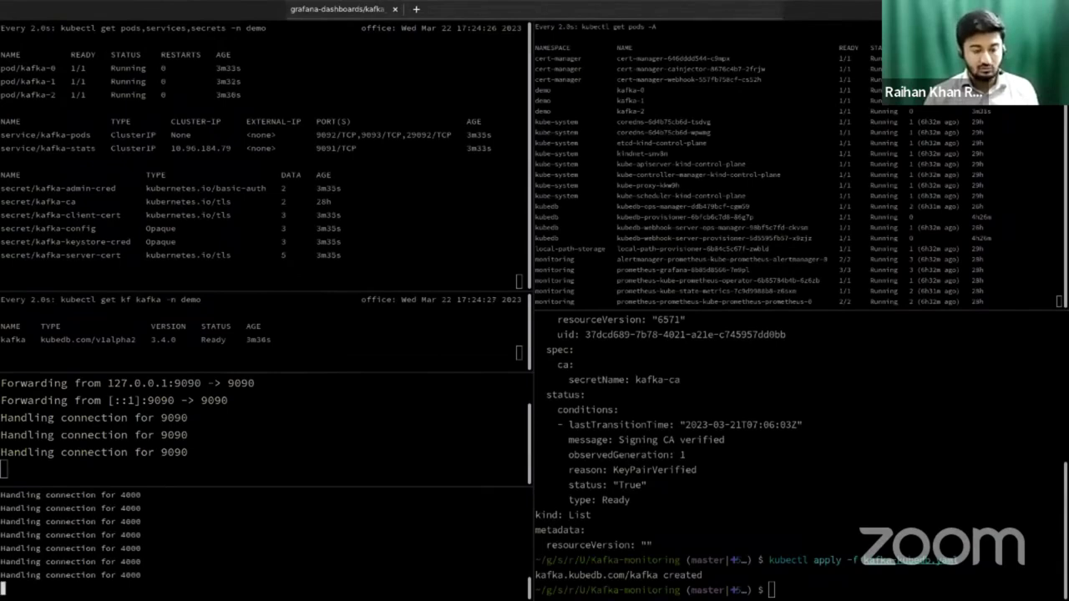
key("ctrl+c")
key("ctrl+b")
key("z")
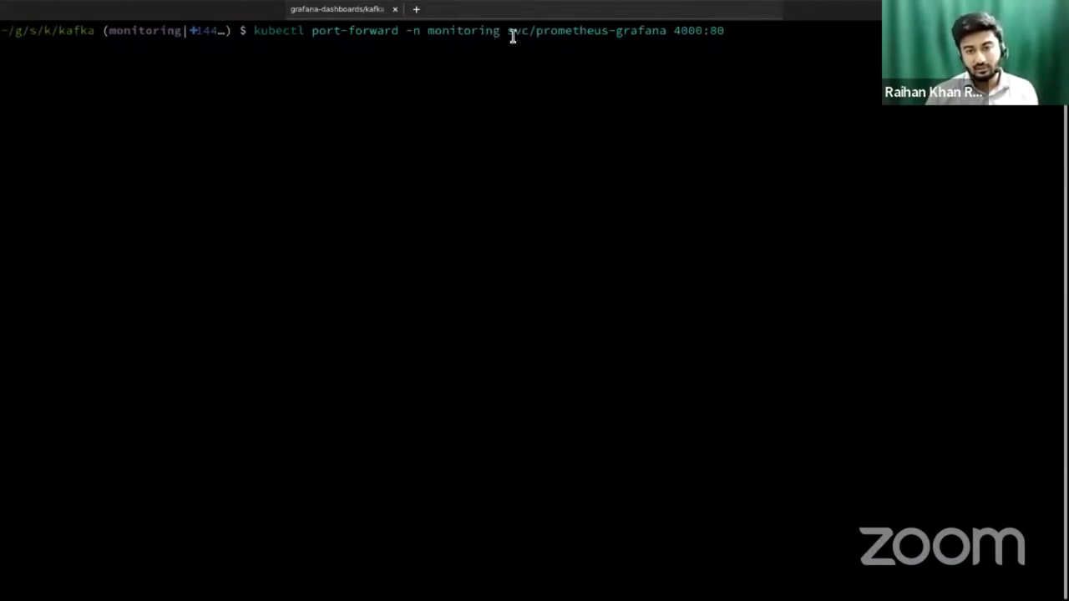
left_click_drag(541, 33, 652, 33)
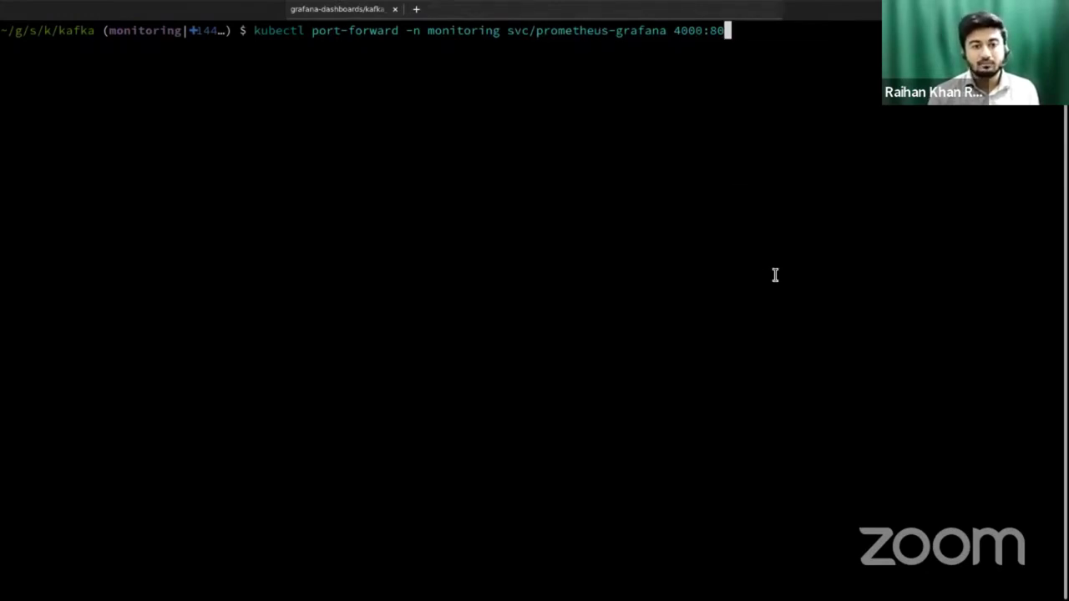
key("Return")
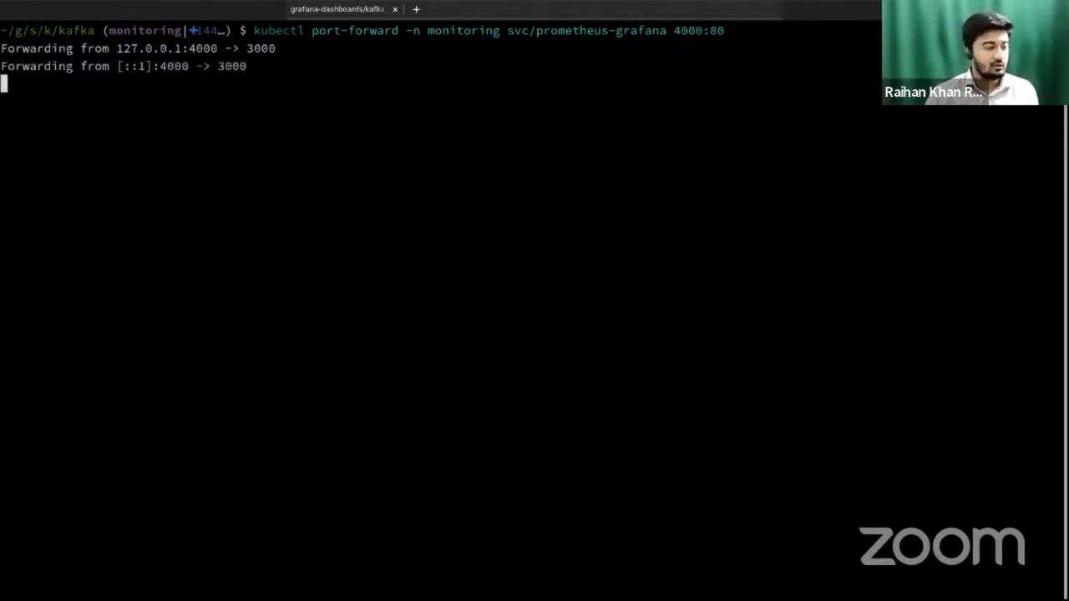
key("alt+Tab")
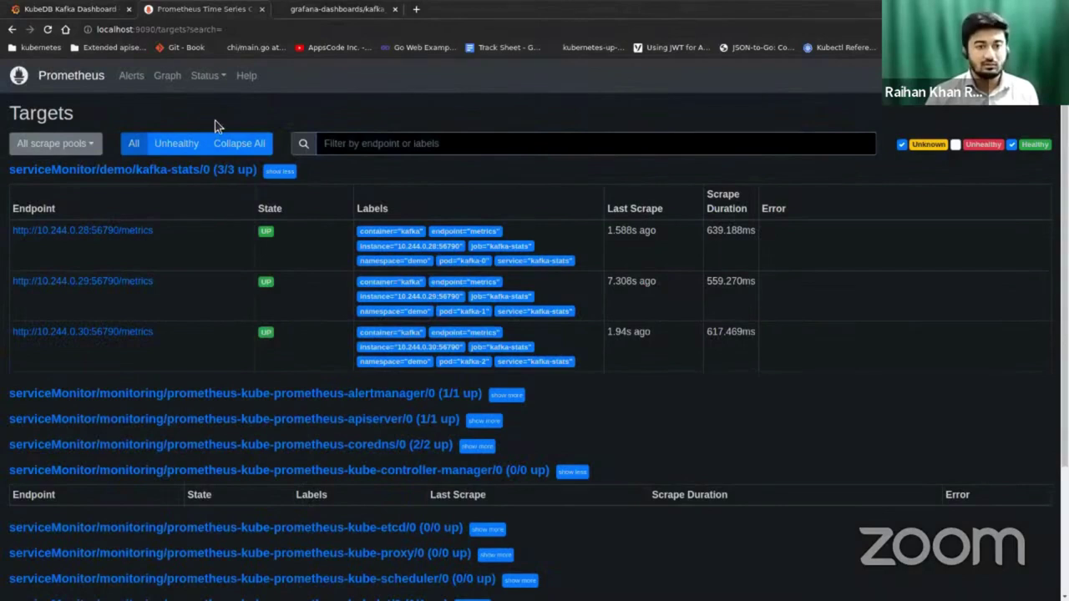
Reload the KubeDB Kafka Dashboard so kafka-2 shows UP with heap, GC and broker topic data
left_click(57, 10)
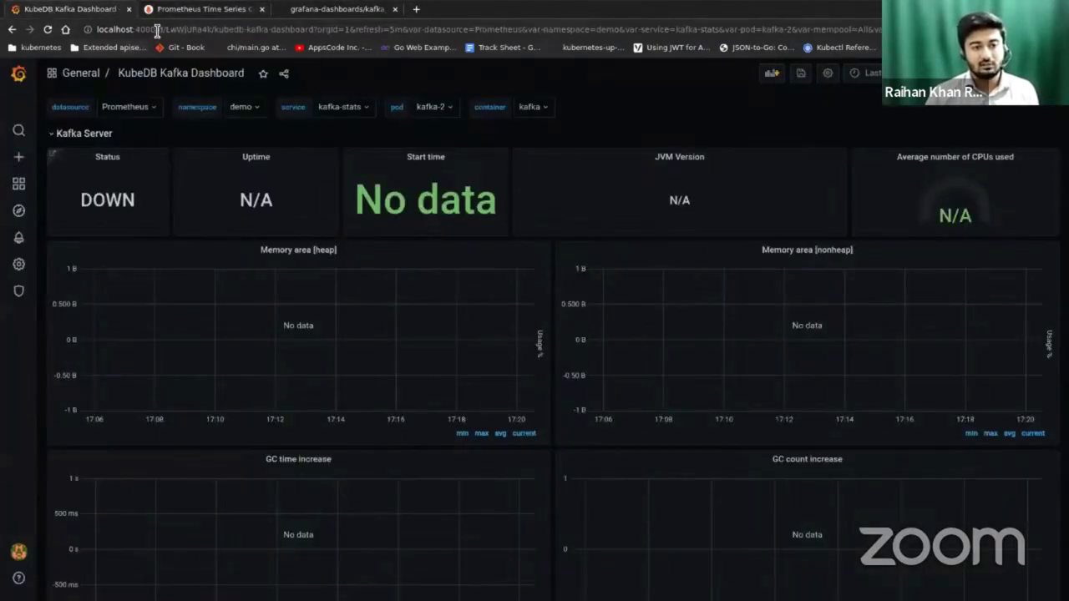
left_click(49, 30)
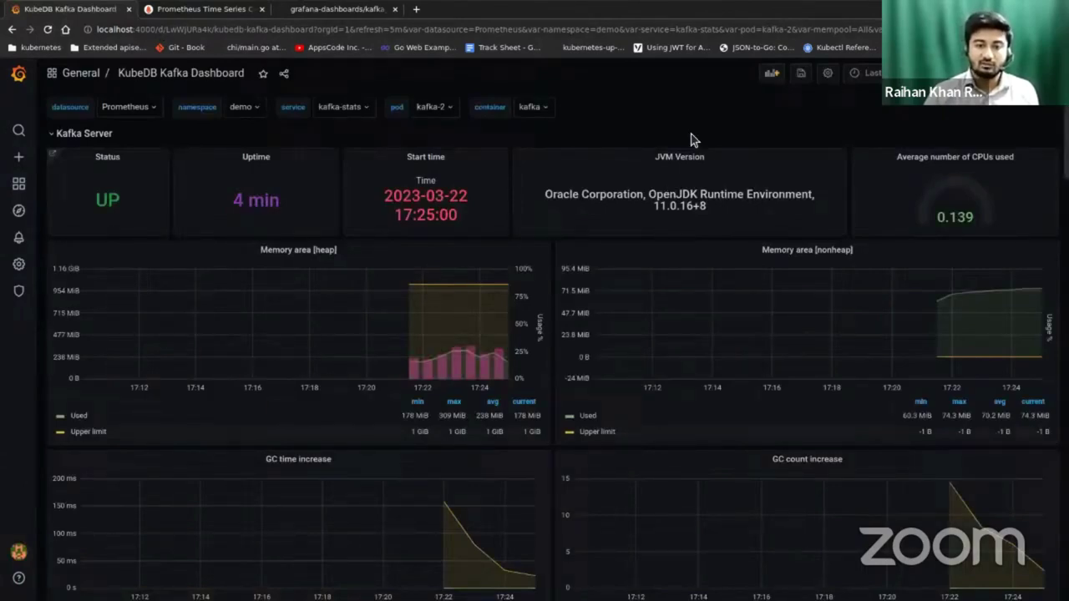
scroll(573, 455, "down", 9)
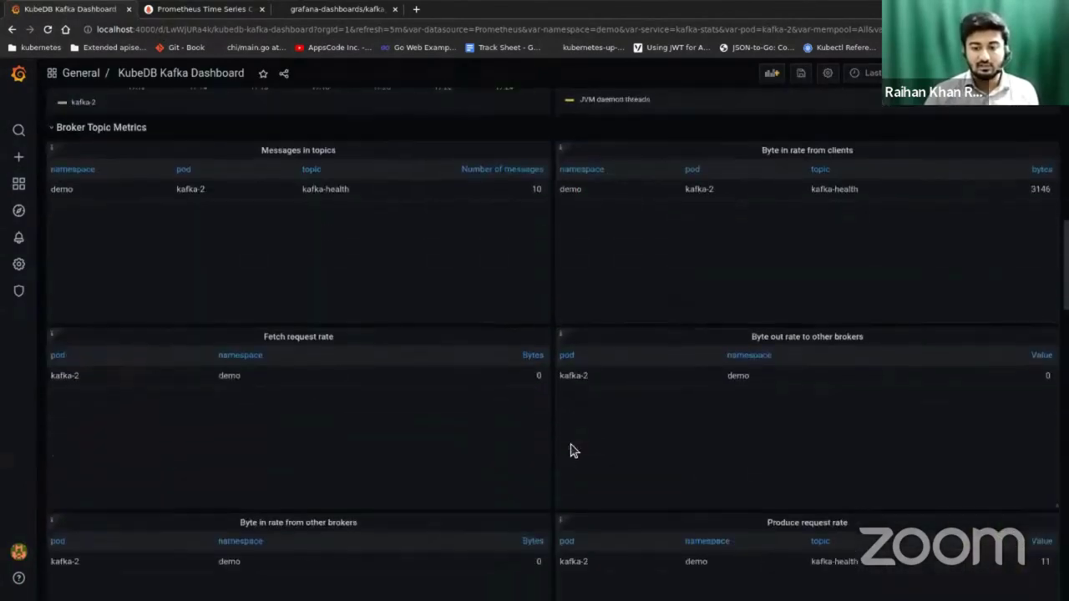
scroll(573, 451, "up", 10)
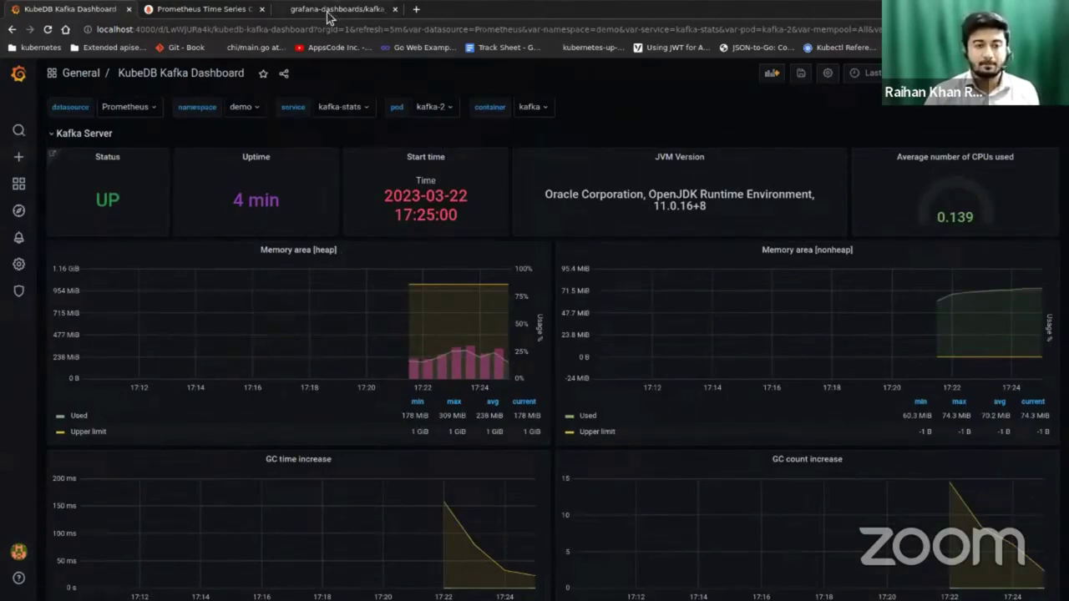
Review the 2682-line kafka_database_dashboard.json on GitHub, select all of it, then return to Grafana
left_click(328, 10)
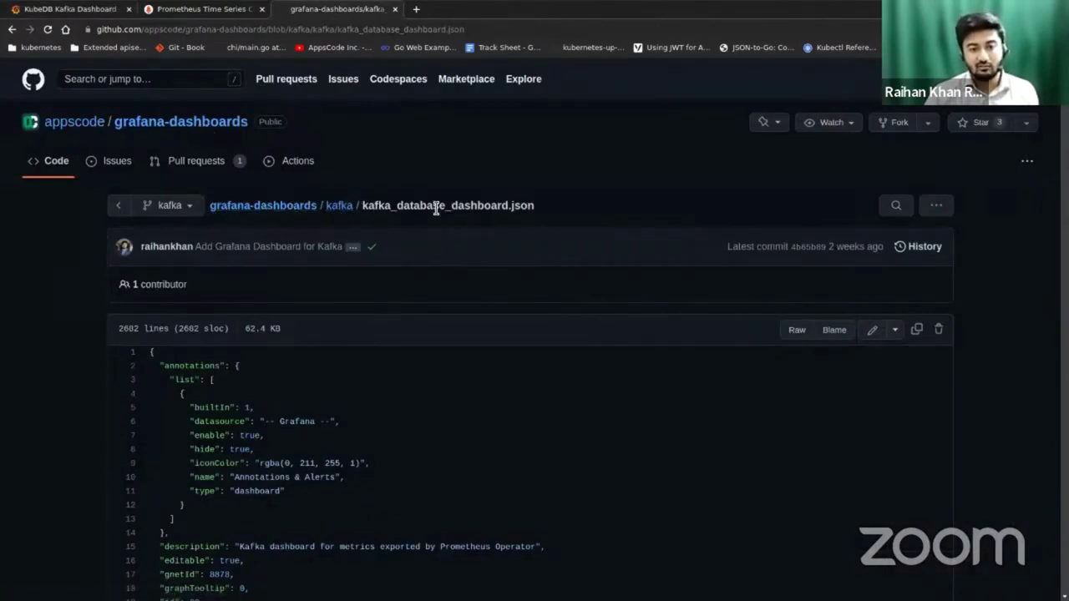
scroll(448, 390, "down", 3)
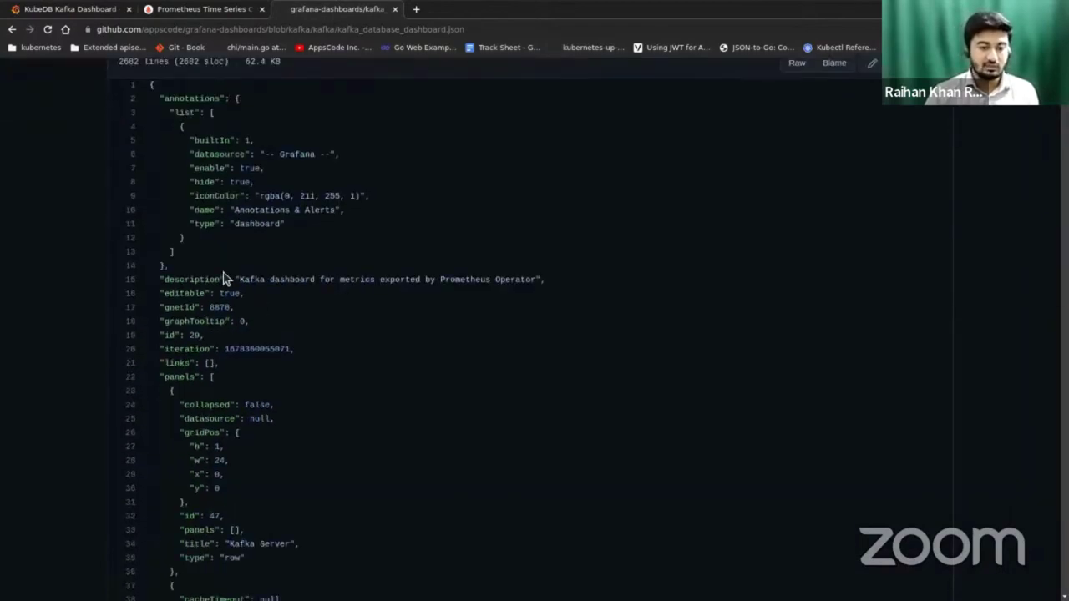
scroll(213, 291, "up", 2)
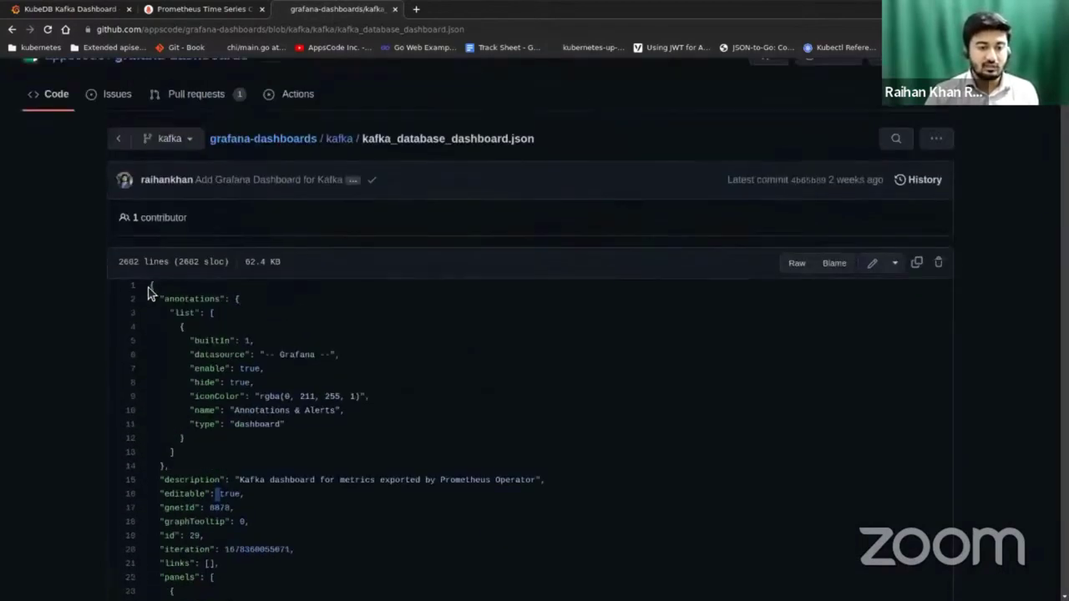
key("ctrl+a")
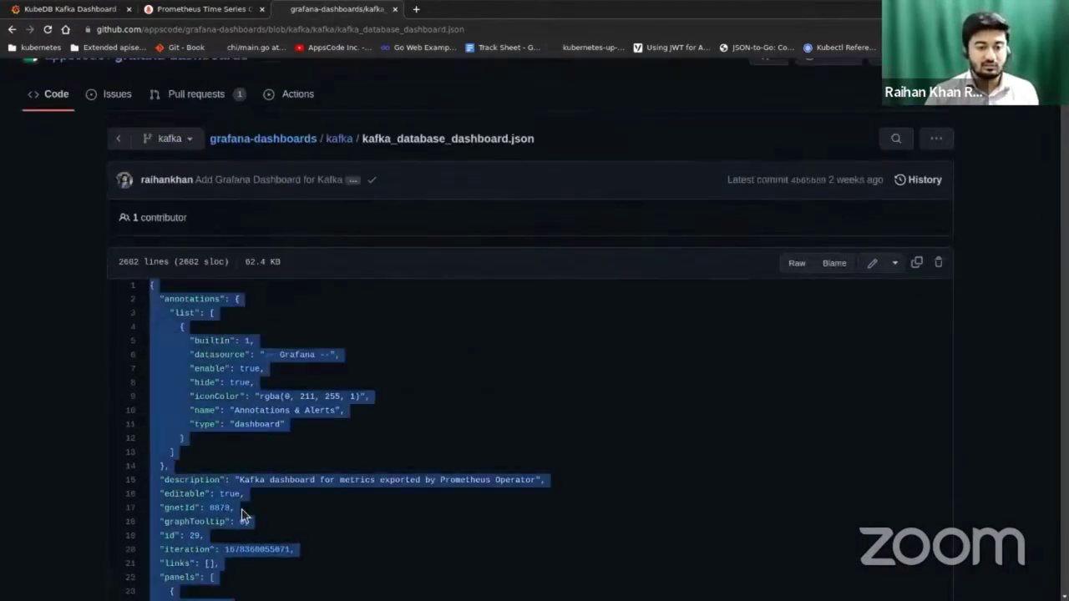
left_click(42, 10)
mouse_move(19, 157)
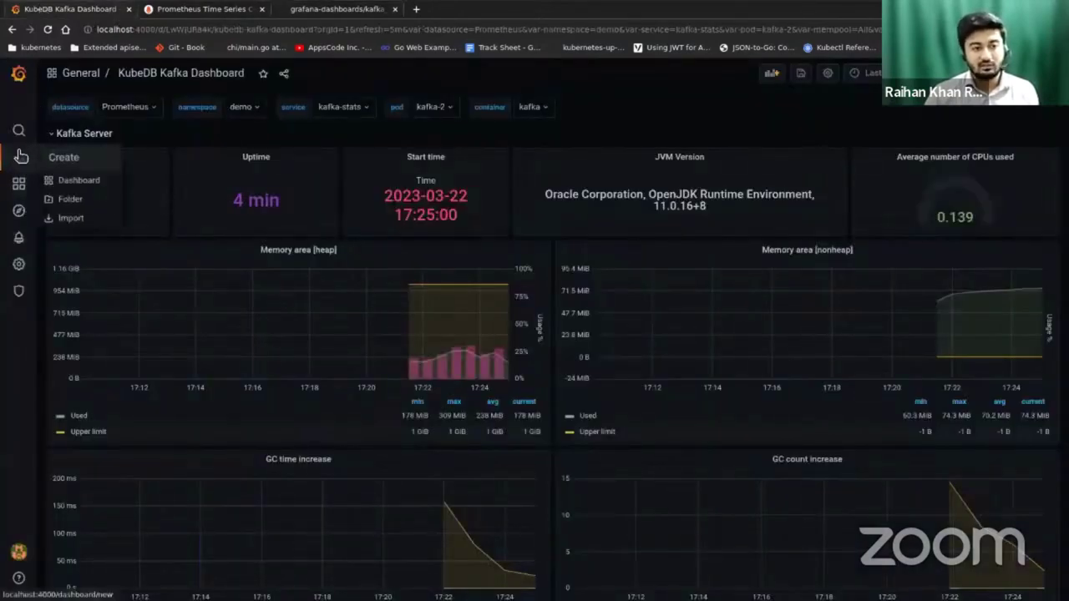
left_click(77, 220)
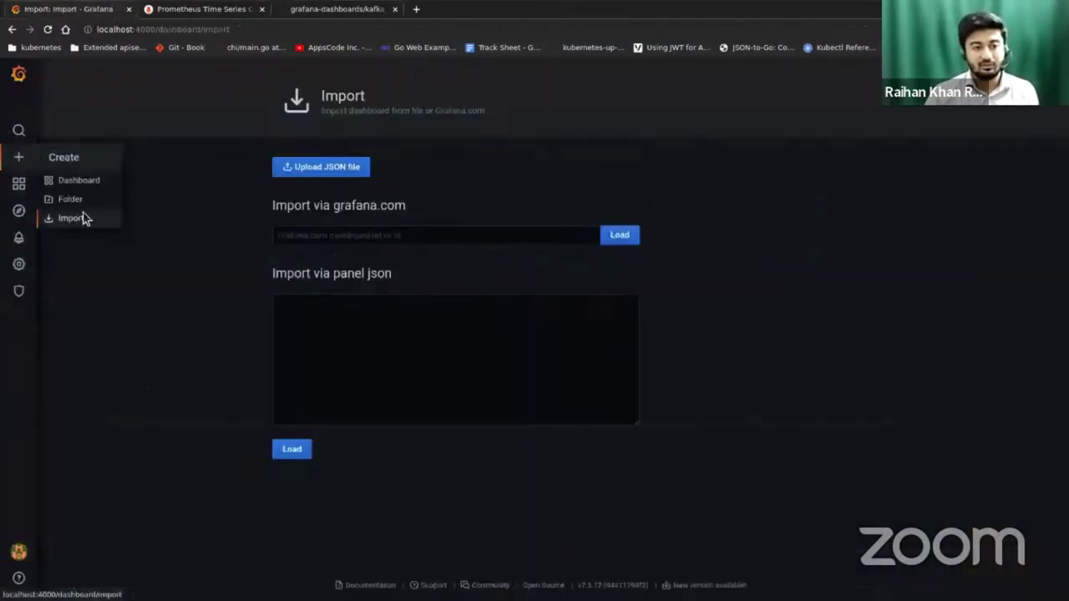
left_click(411, 360)
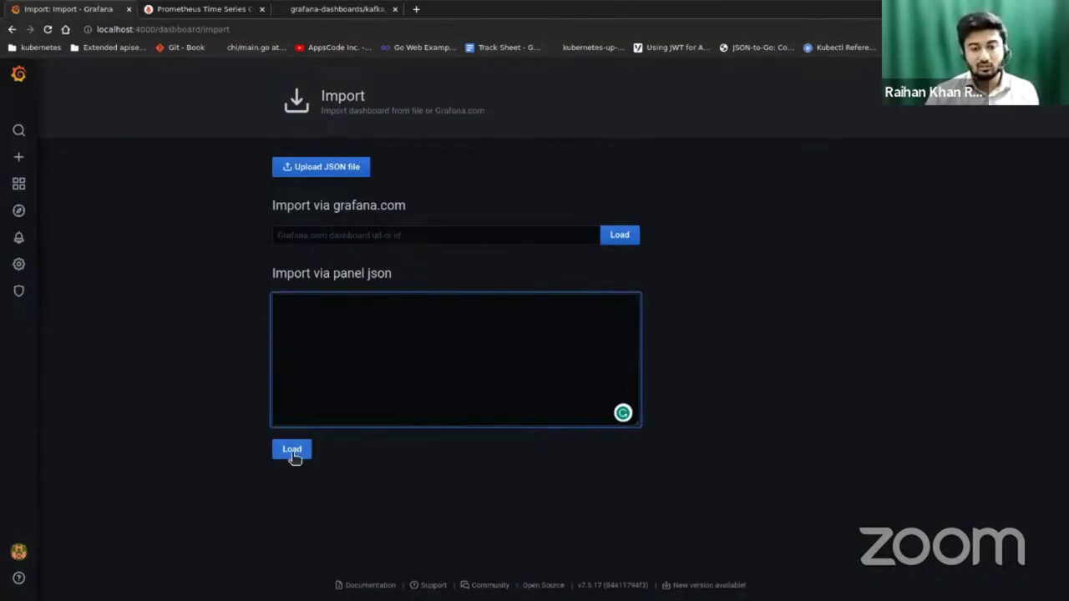
left_click(12, 29)
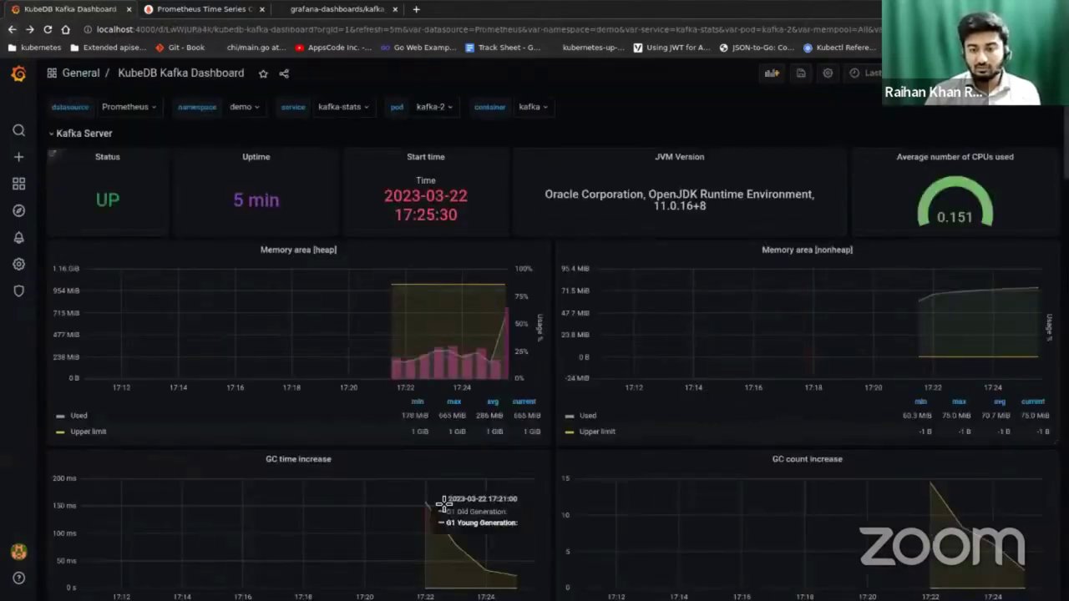
scroll(549, 496, "down", 5)
scroll(549, 496, "up", 5)
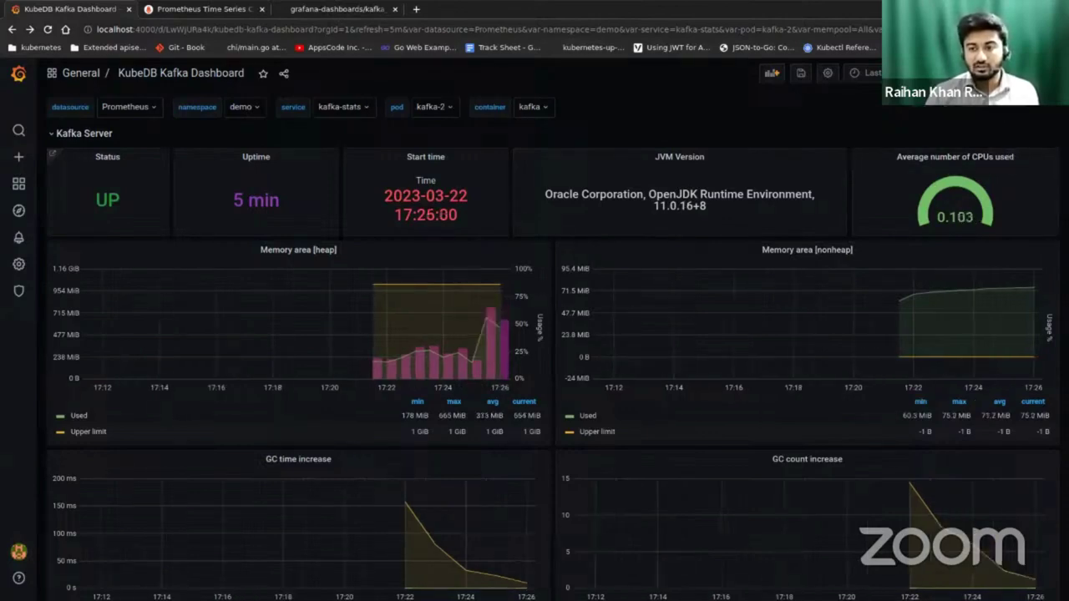
left_click(872, 73)
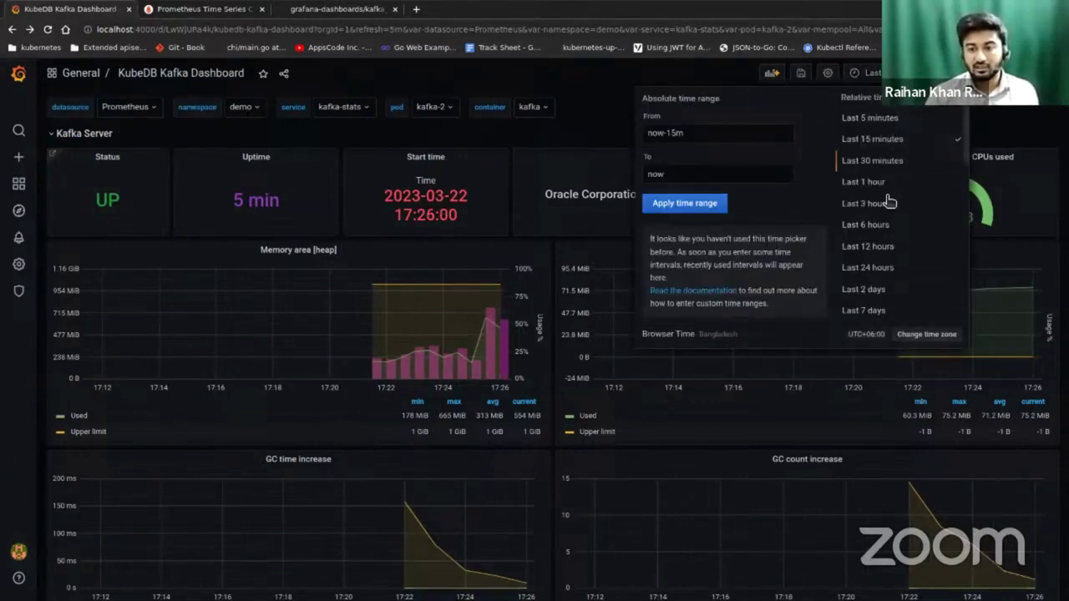
left_click(624, 142)
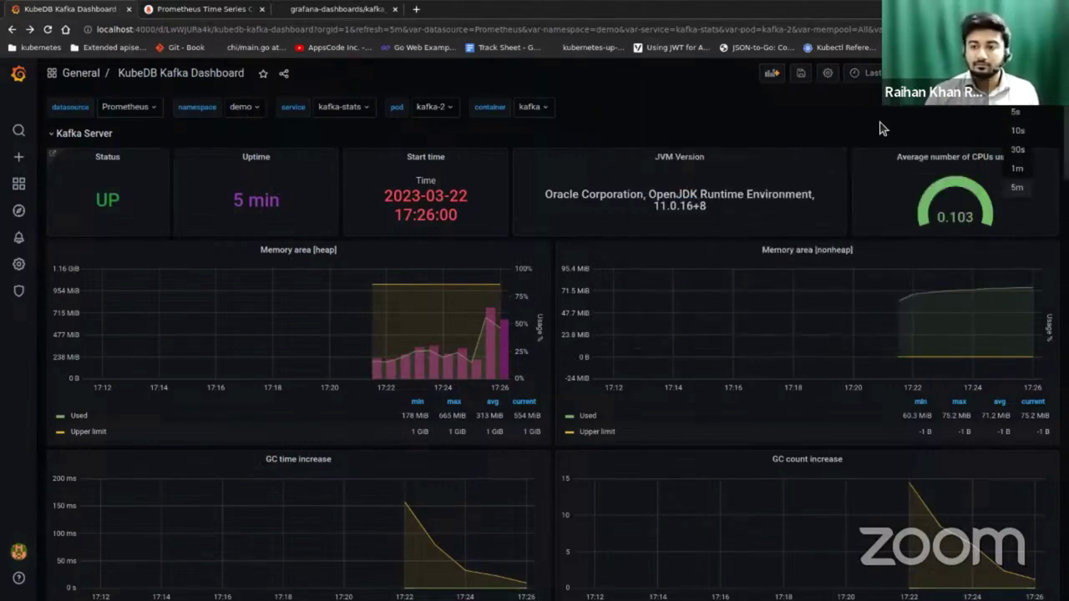
scroll(251, 284, "down", 3)
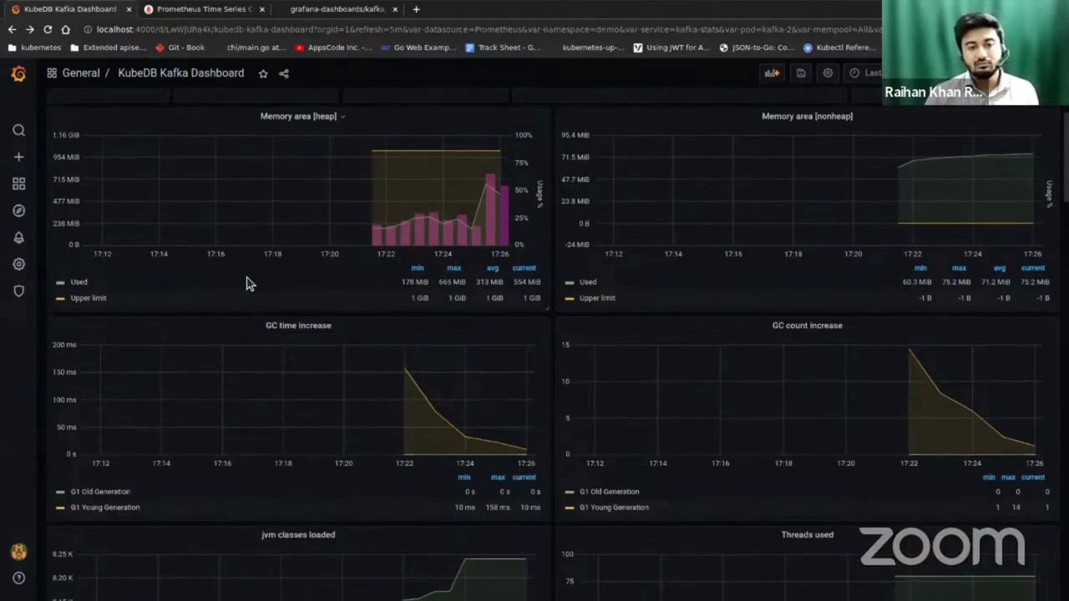
scroll(245, 284, "up", 1)
scroll(247, 281, "up", 2)
scroll(251, 250, "down", 3)
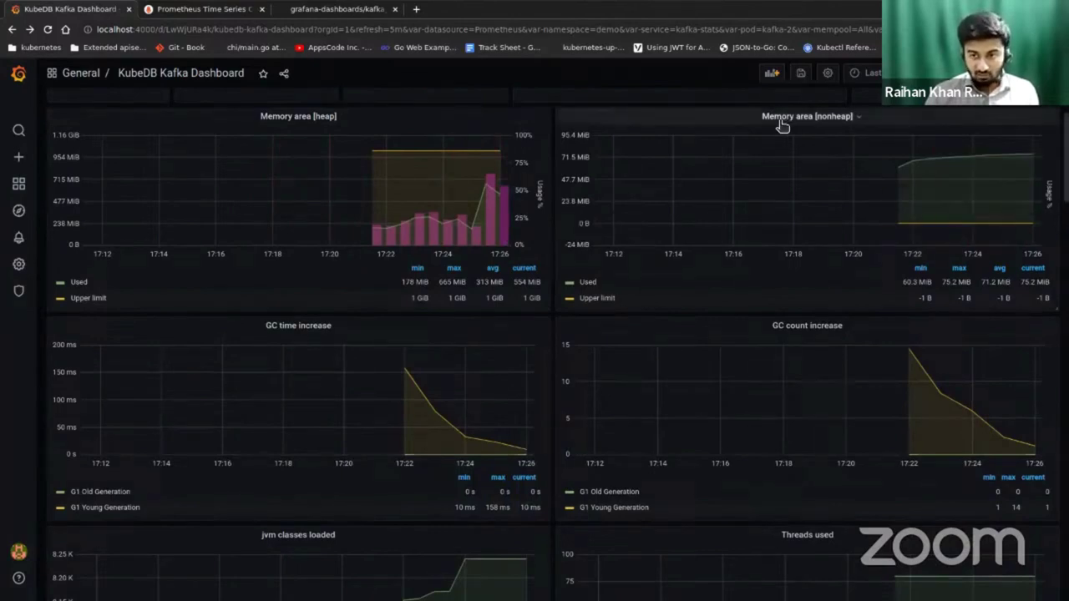
scroll(556, 292, "down", 6)
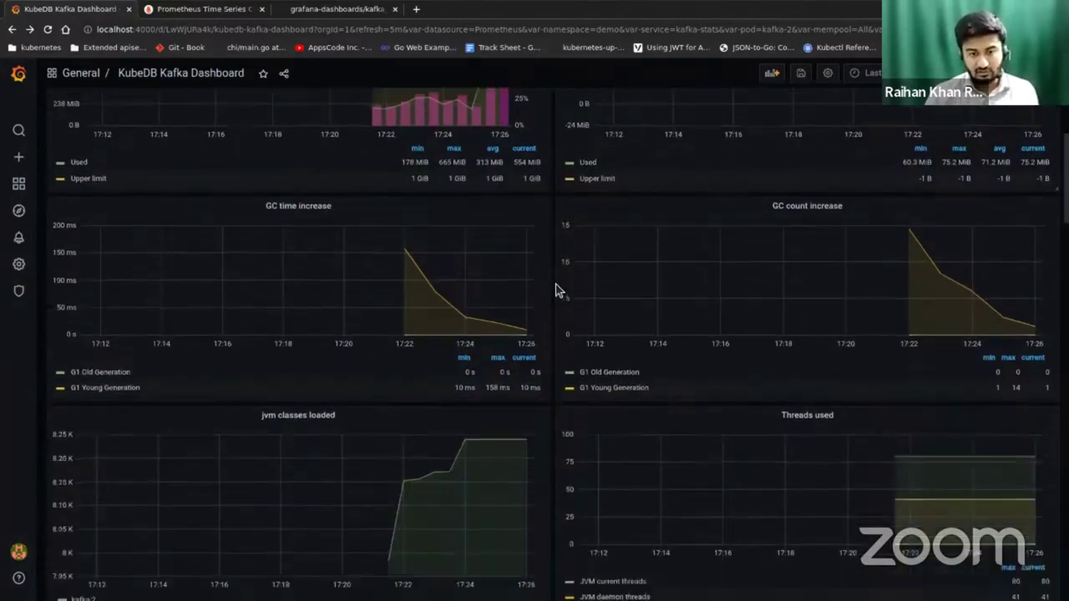
scroll(547, 279, "up", 2)
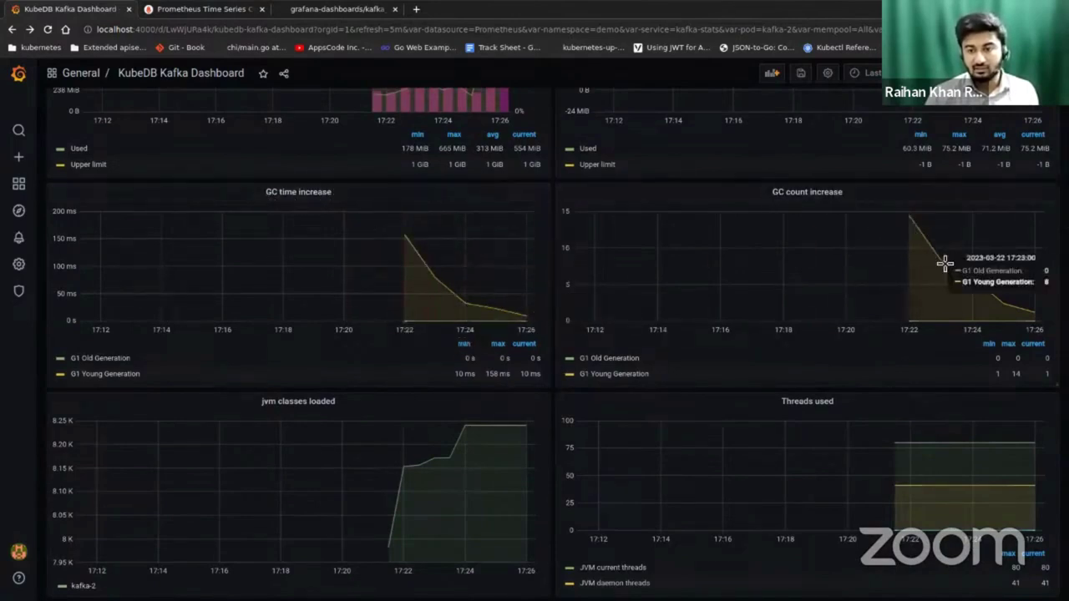
scroll(461, 332, "down", 1)
scroll(461, 333, "down", 5)
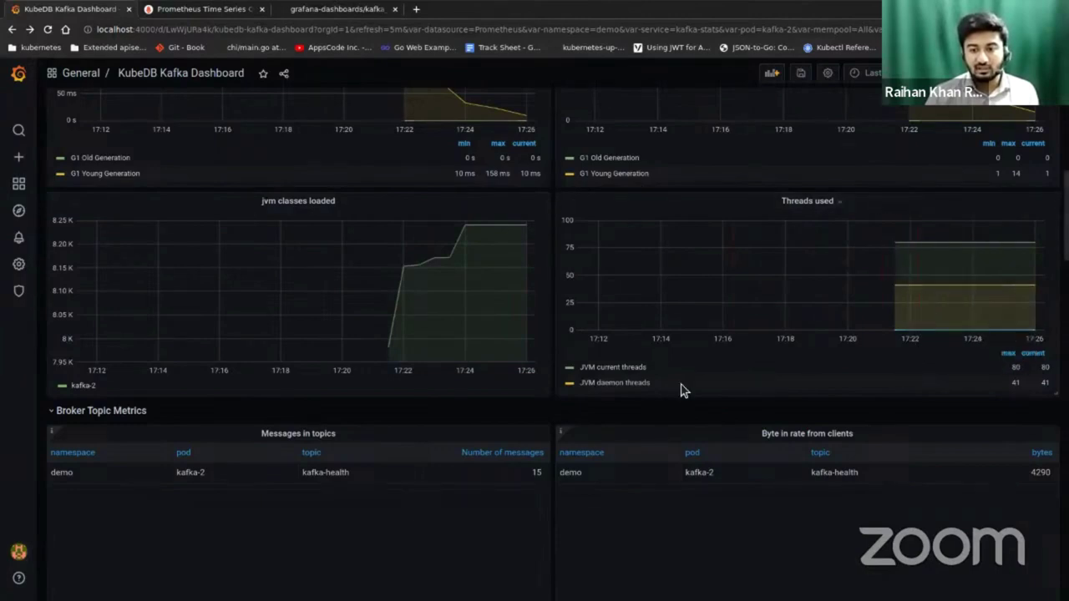
Choose kafka-2 in the pod dropdown so the dashboard shows it UP for 5 min on OpenJDK 11.0.16+8
scroll(681, 386, "down", 1)
scroll(680, 386, "down", 5)
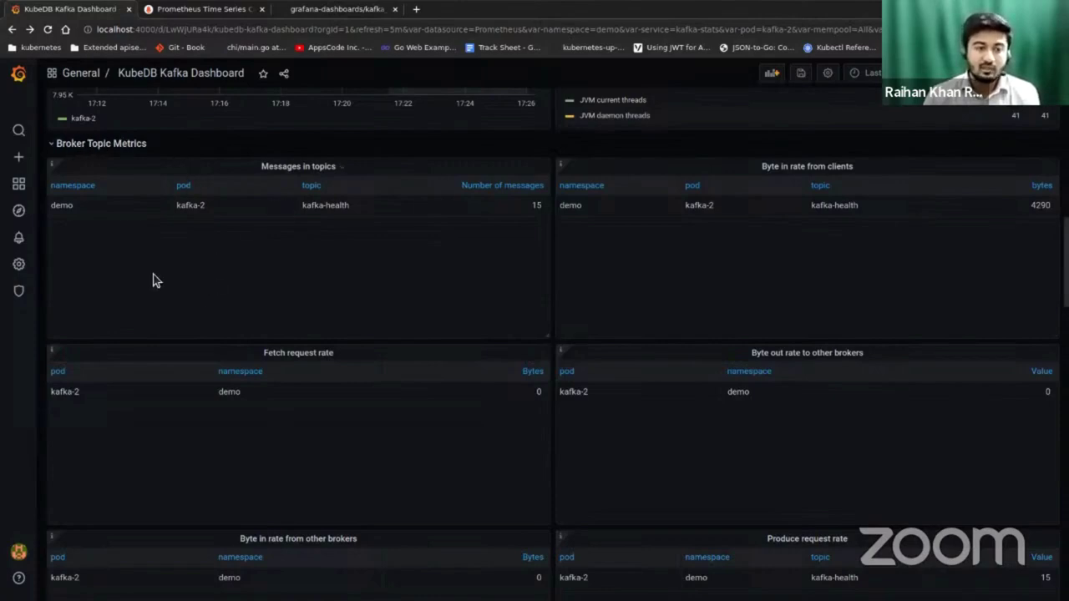
scroll(316, 272, "up", 15)
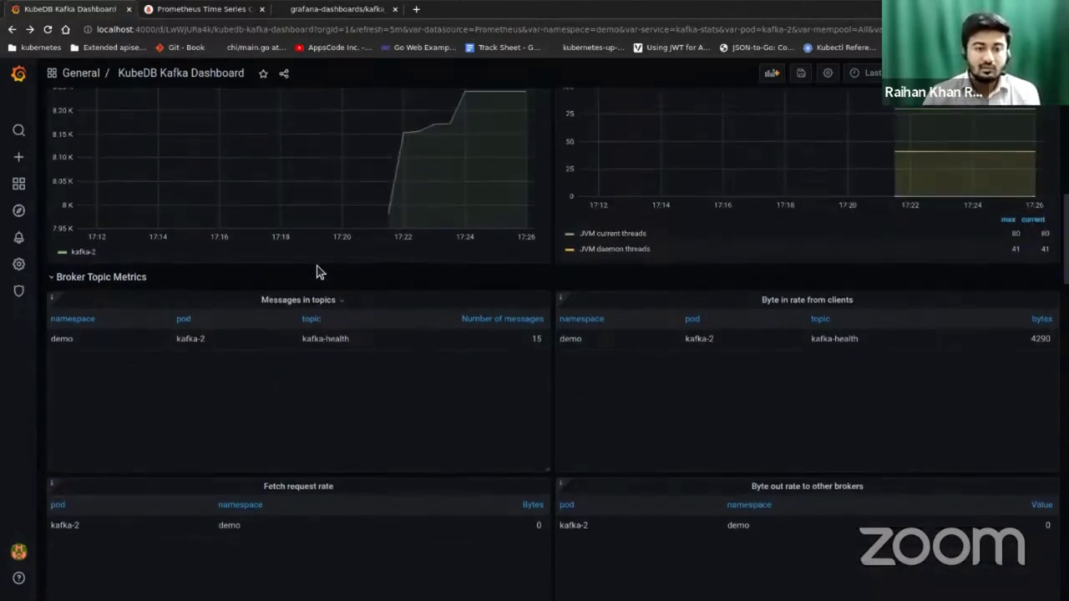
left_click(434, 108)
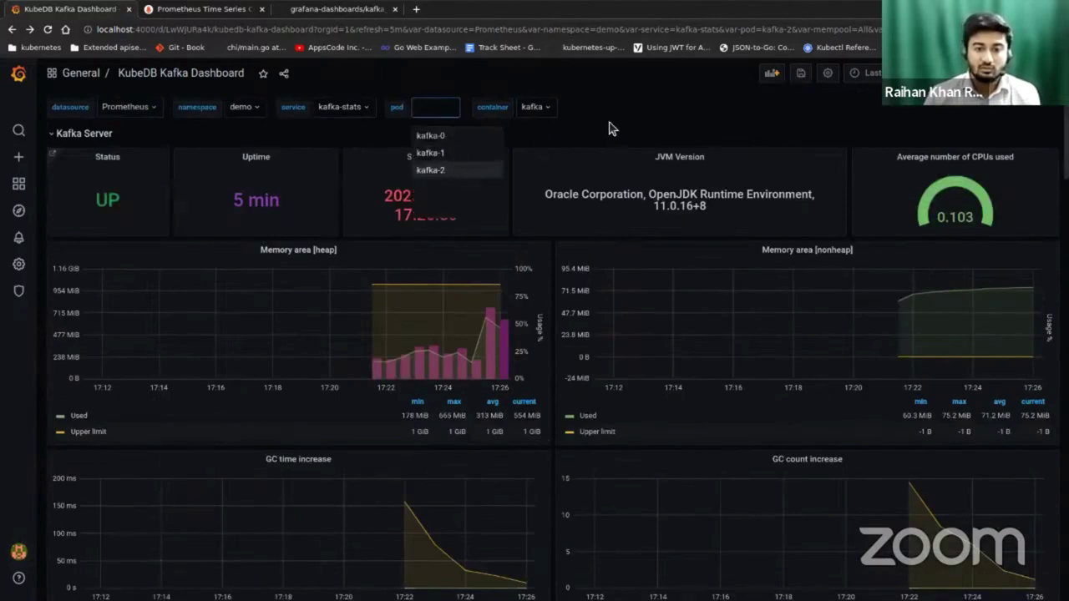
left_click(435, 171)
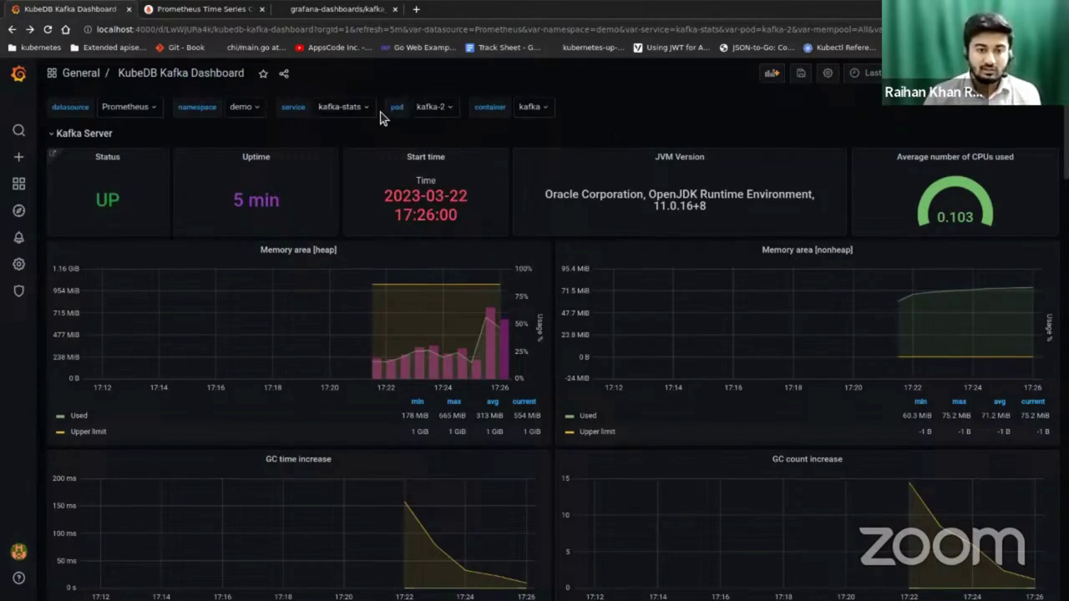
Scroll to kafka-2's Broker Topic Metrics and highlight the kafka-health topic name
scroll(407, 264, "down", 1)
scroll(406, 265, "down", 10)
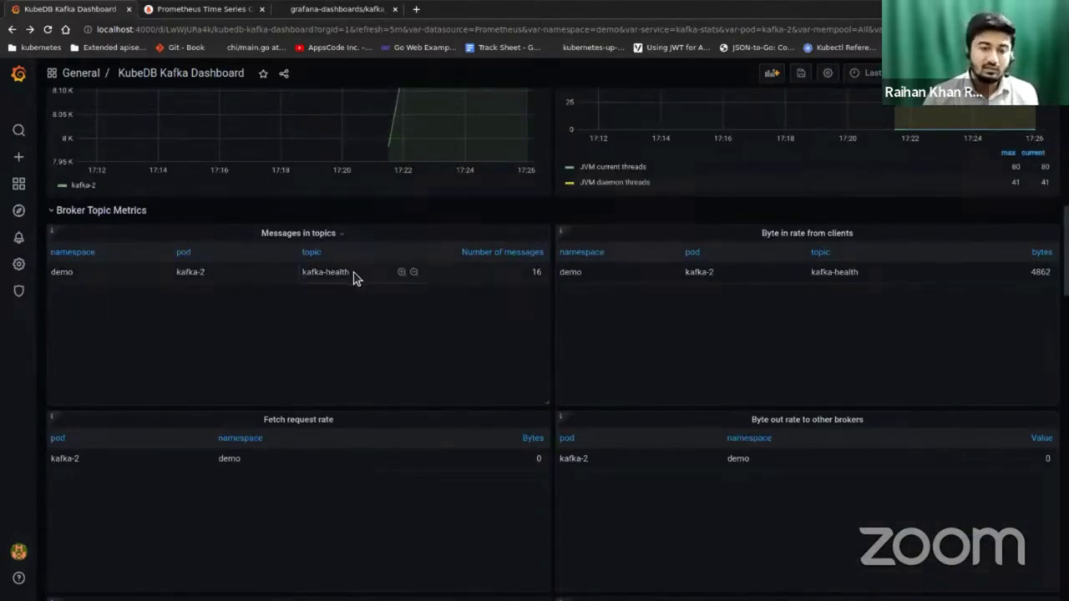
scroll(374, 304, "down", 1)
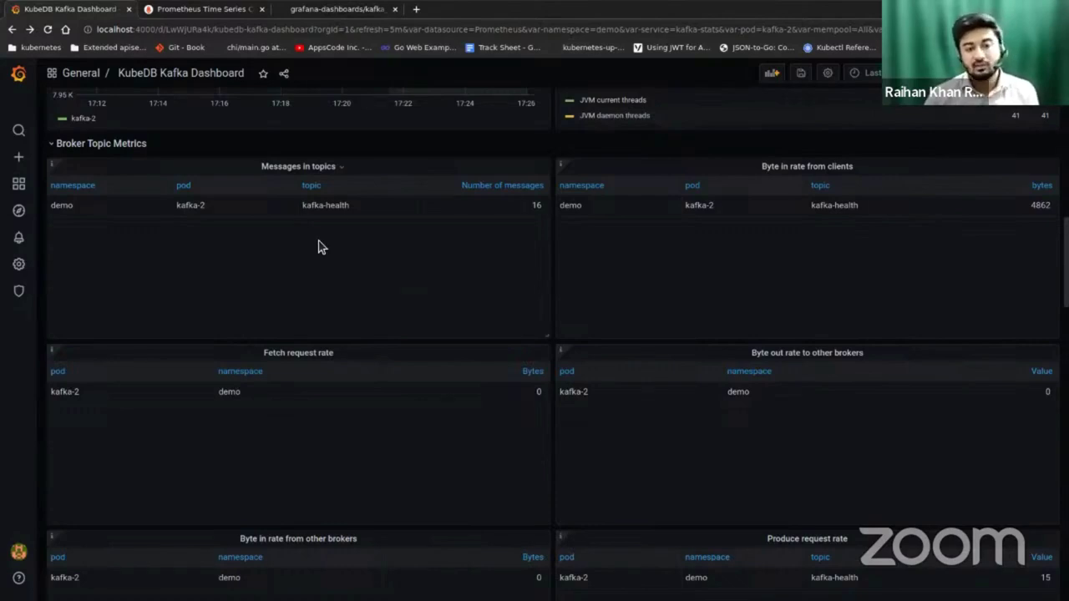
double_click(330, 205)
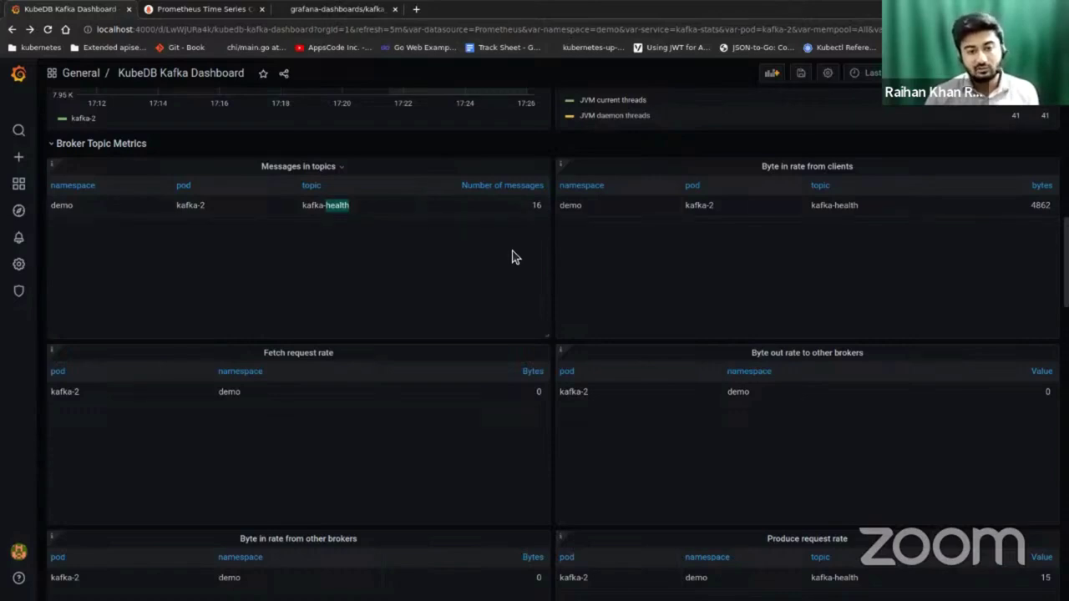
left_click(338, 299)
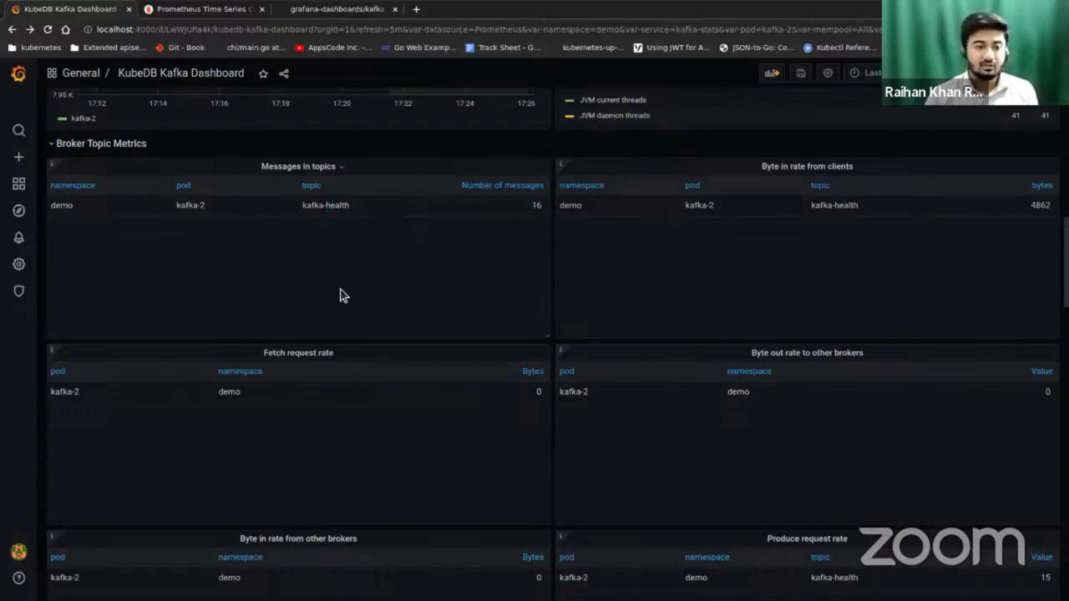
Scroll down to the First and Last offset partition tables, with __cluster_metadata ending at 89676
scroll(527, 292, "up", 4)
scroll(527, 292, "down", 3)
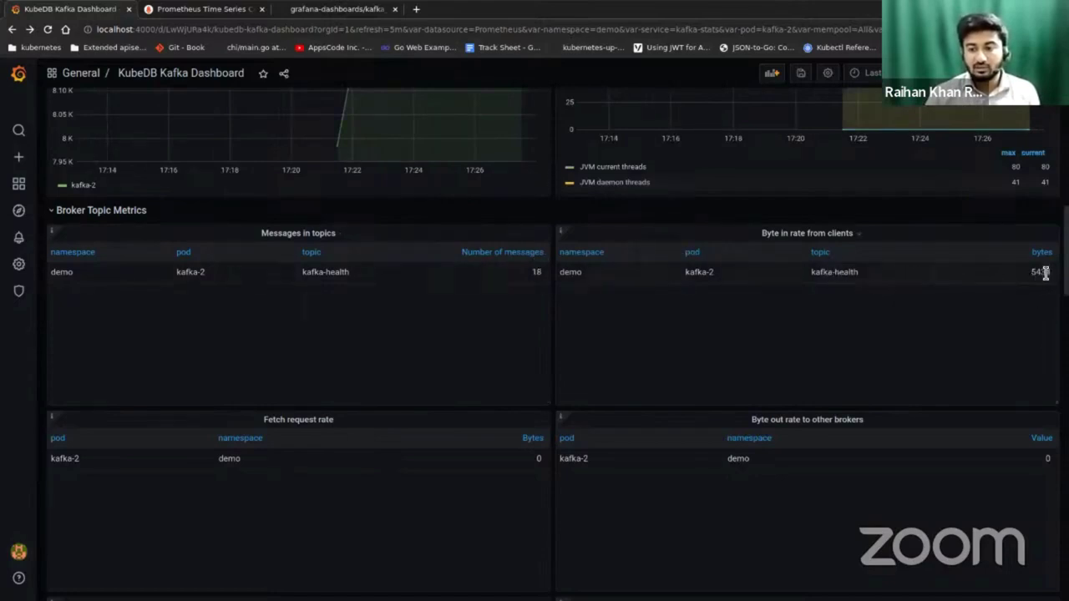
scroll(465, 396, "down", 3)
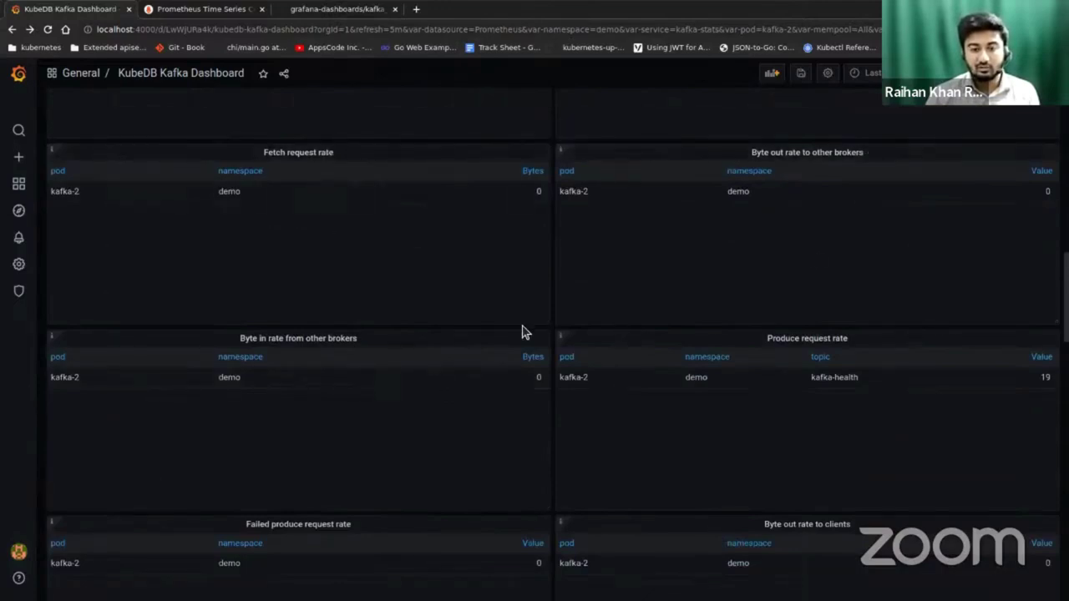
scroll(523, 332, "down", 2)
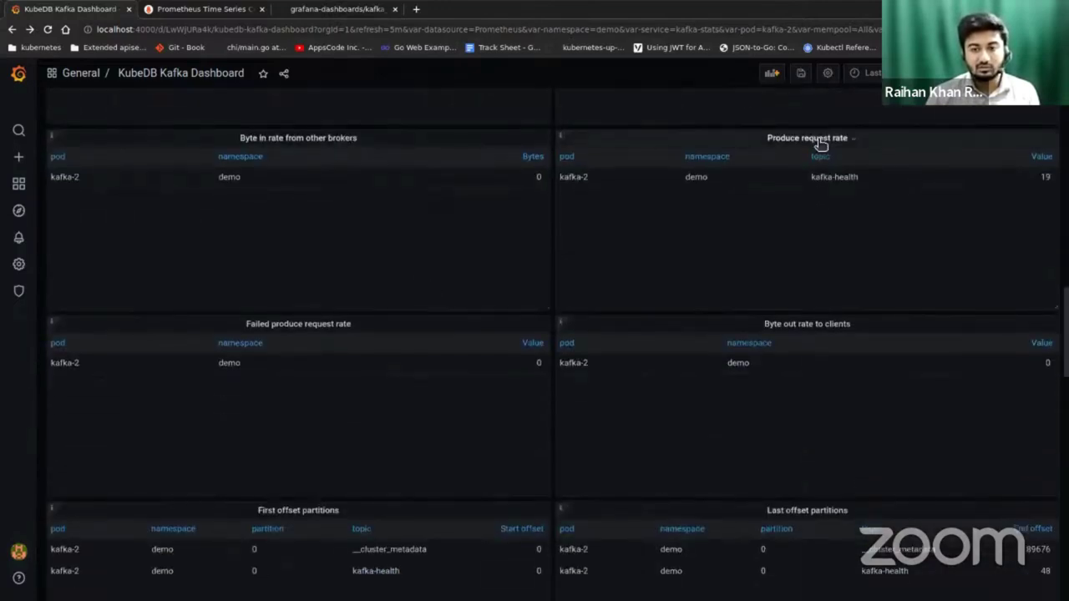
scroll(301, 309, "down", 2)
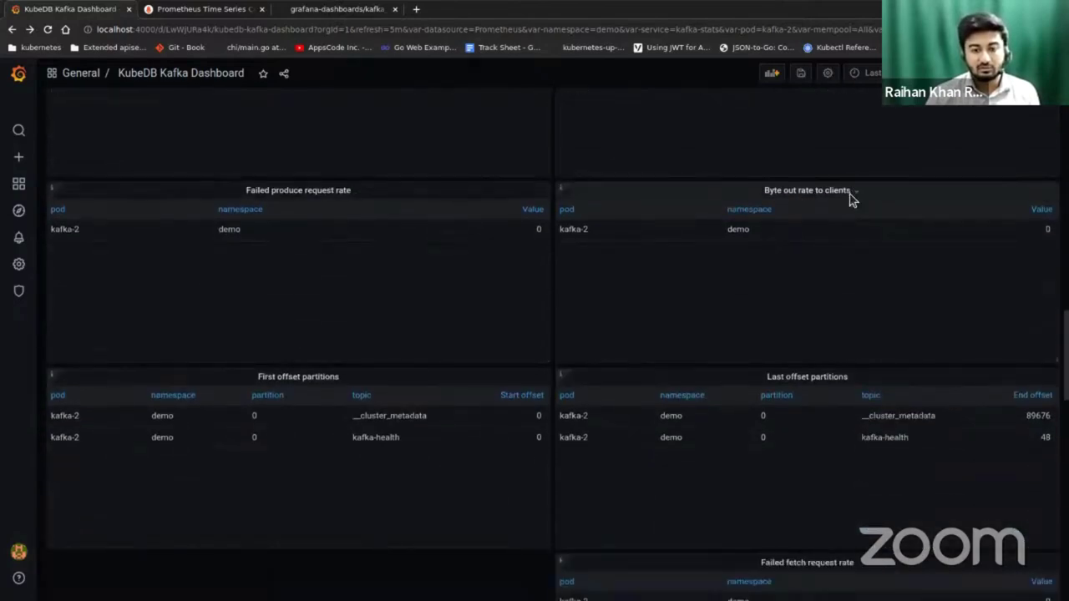
scroll(821, 264, "down", 3)
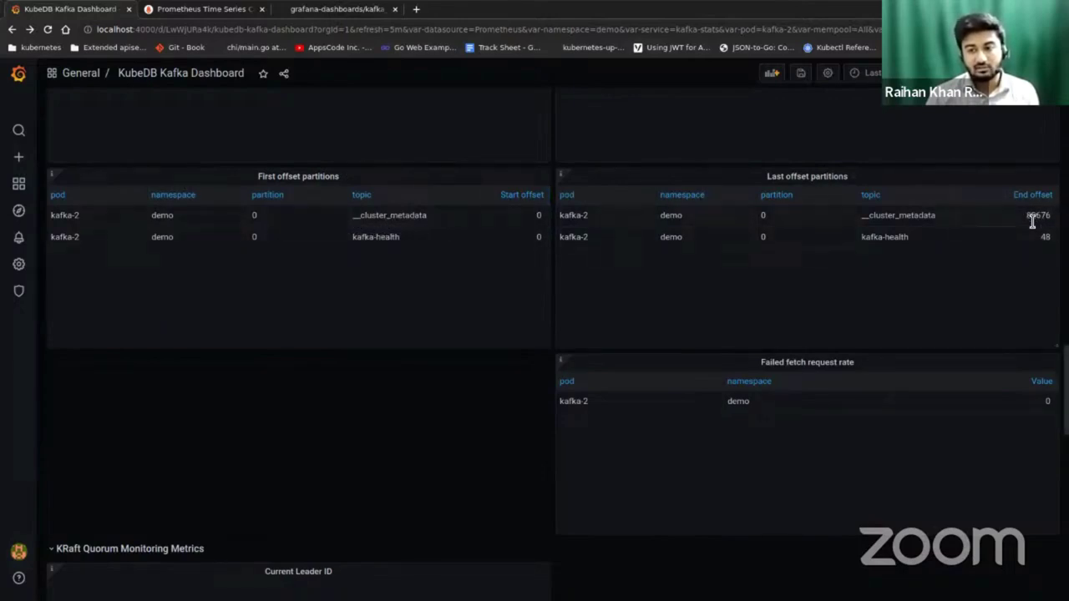
Scroll to the KRaft Quorum and Monitoring panels: epoch 82, log end offset 89696, 3 active brokers
scroll(793, 309, "down", 3)
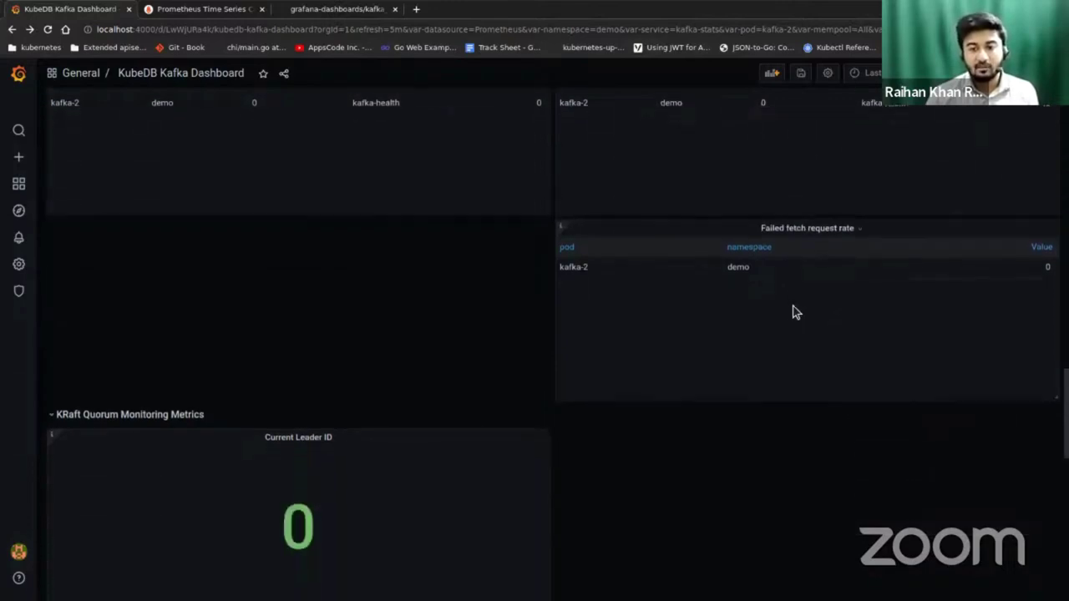
scroll(792, 310, "down", 4)
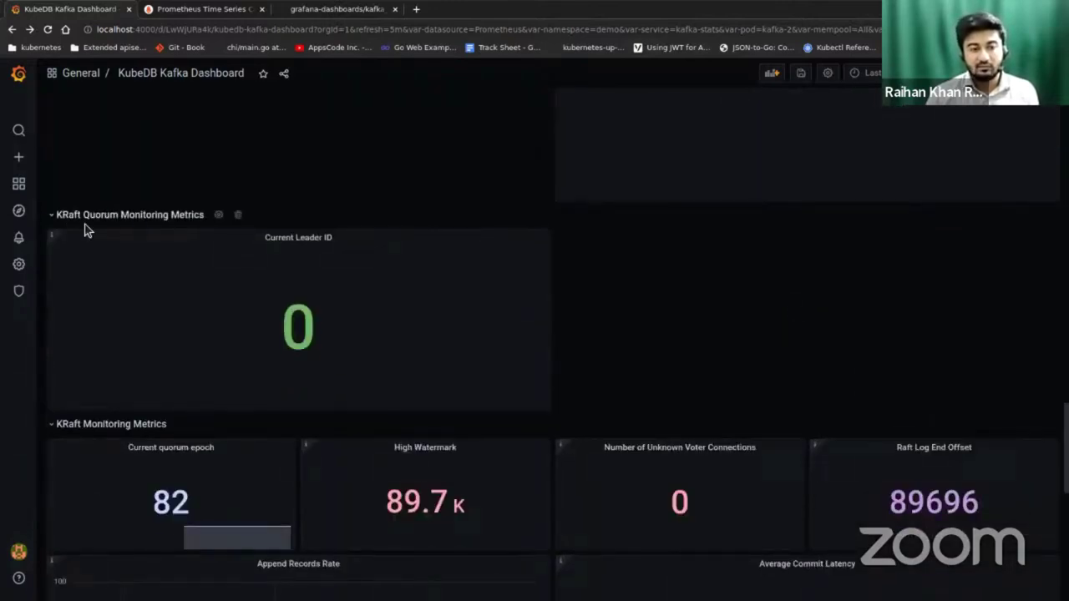
scroll(515, 312, "down", 1)
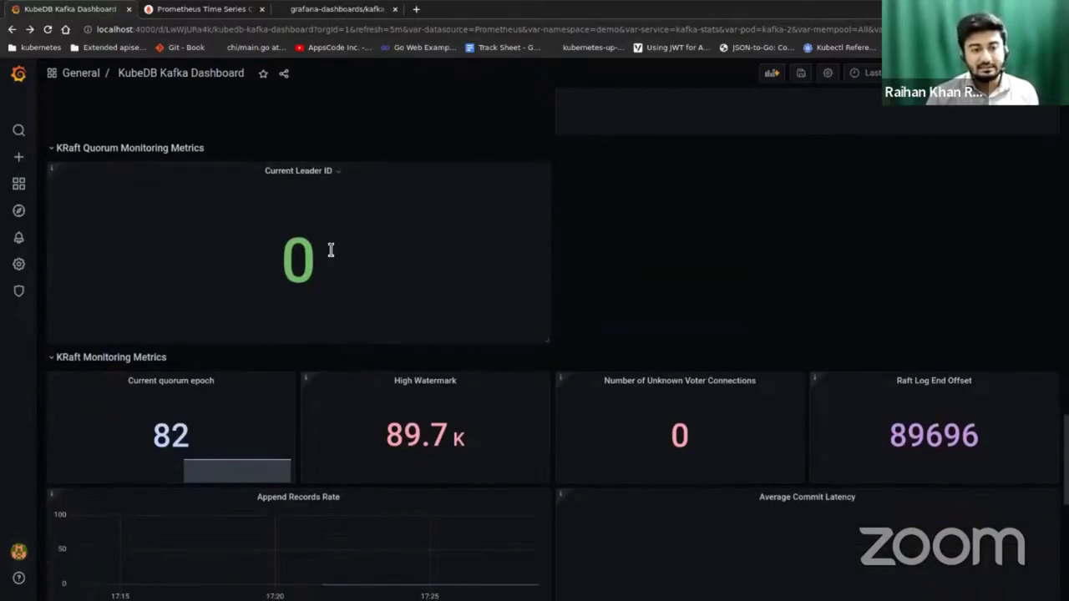
scroll(395, 251, "up", 3)
scroll(396, 251, "down", 3)
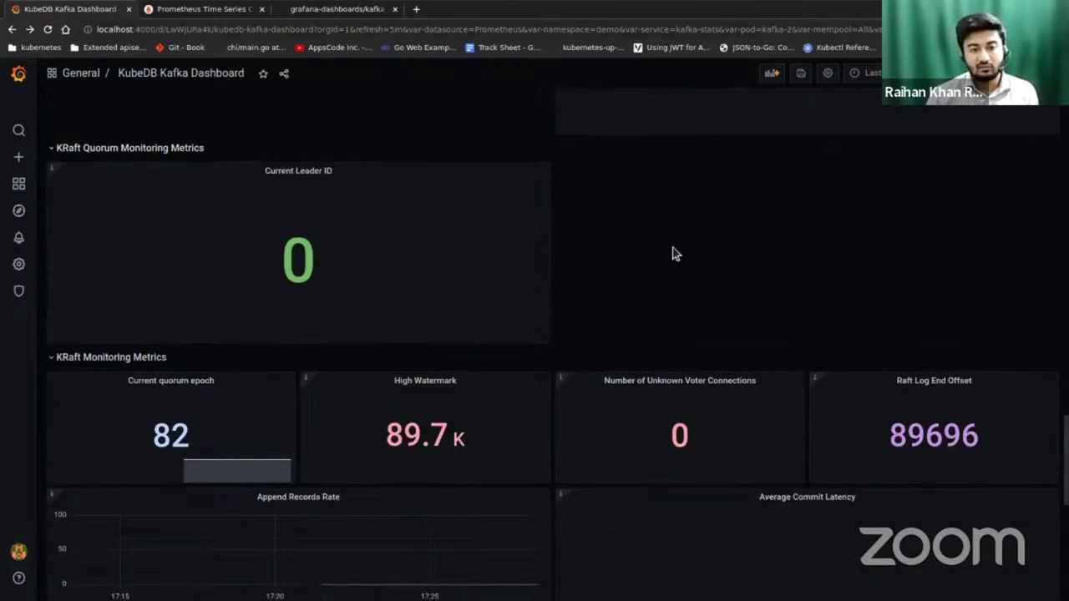
scroll(585, 238, "down", 3)
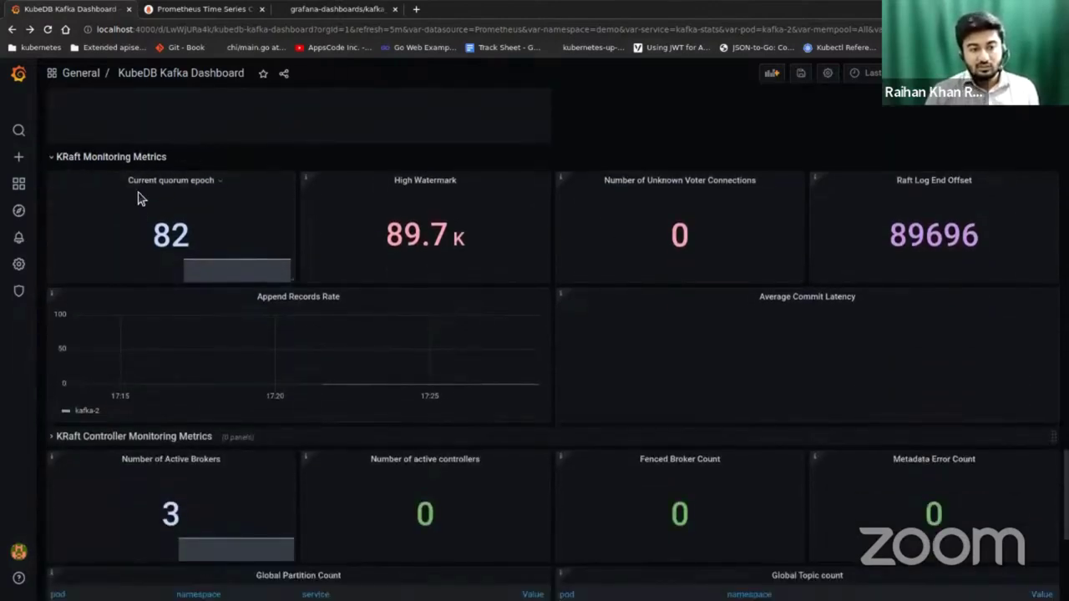
scroll(214, 201, "down", 1)
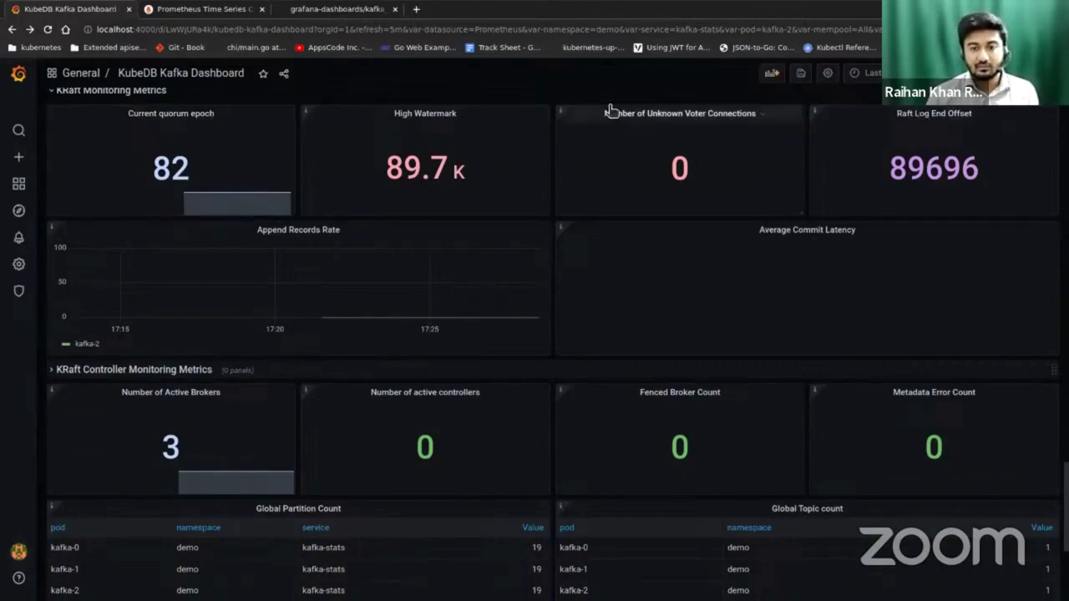
mouse_move(564, 116)
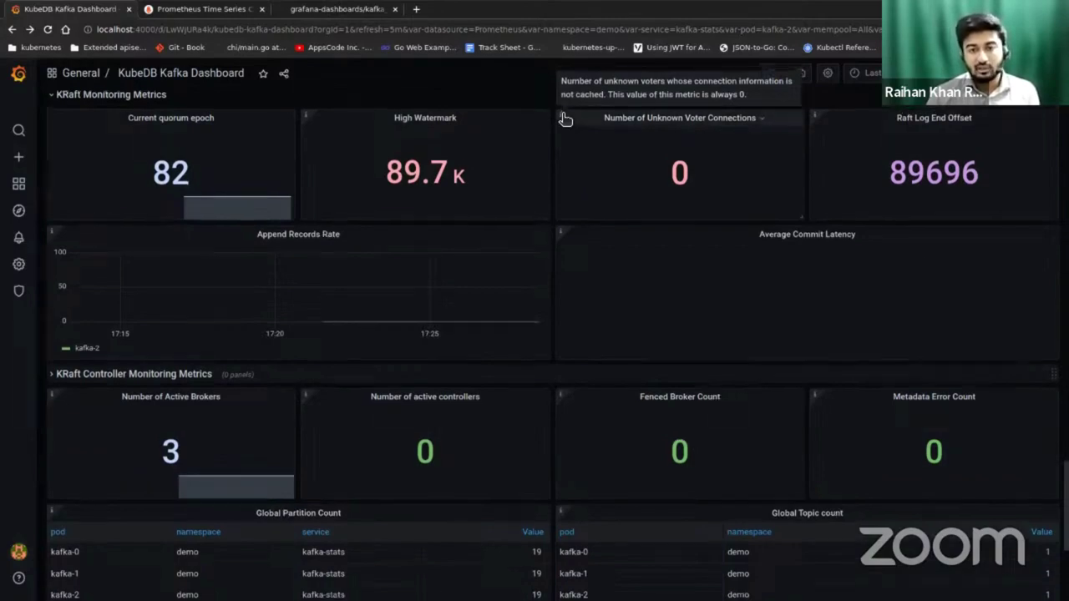
scroll(565, 118, "up", 2)
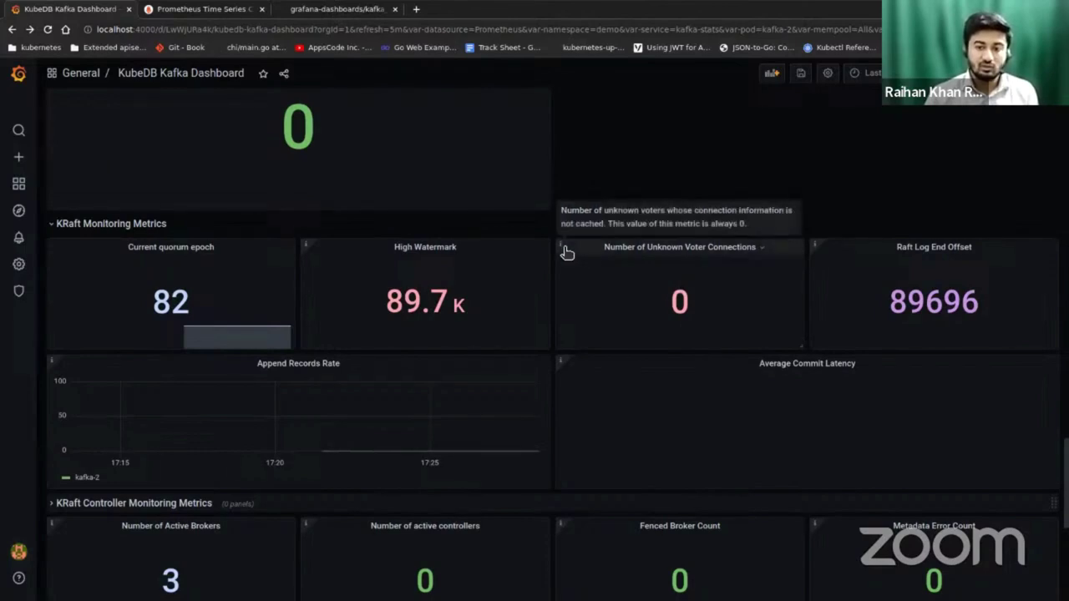
Scroll to the KRaft Controller panels and show the Offline Partition and Replica Imbalance descriptions, both zero
scroll(566, 253, "down", 6)
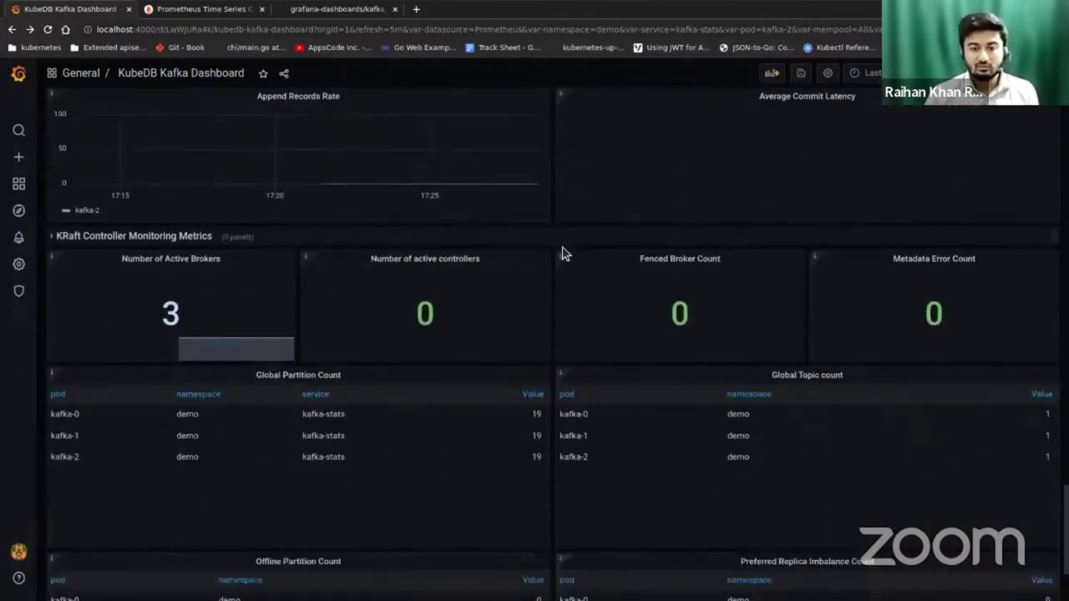
scroll(563, 252, "up", 3)
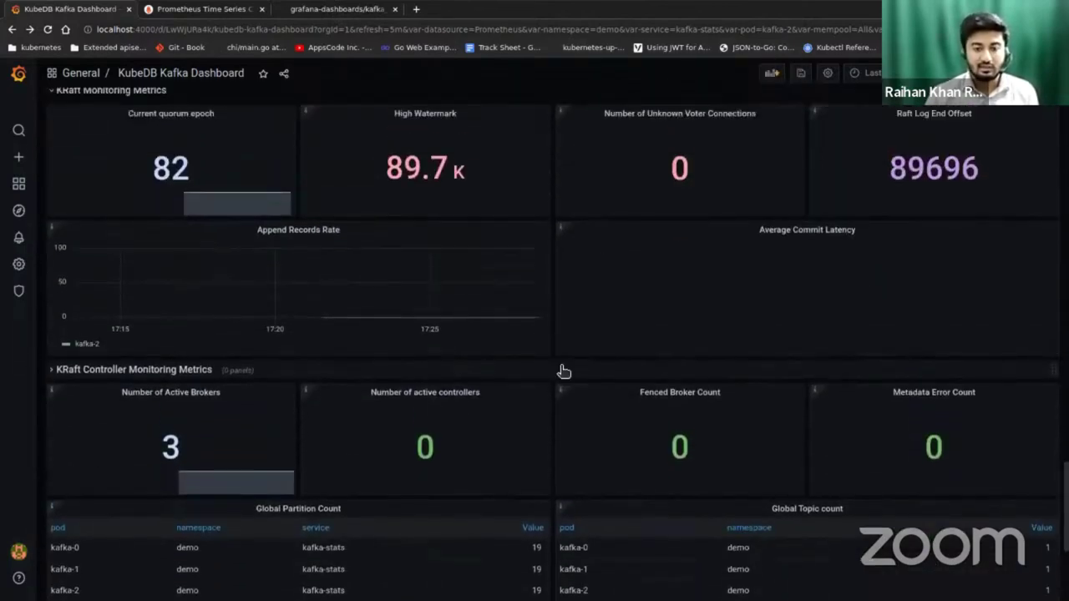
scroll(560, 369, "down", 5)
scroll(86, 167, "down", 2)
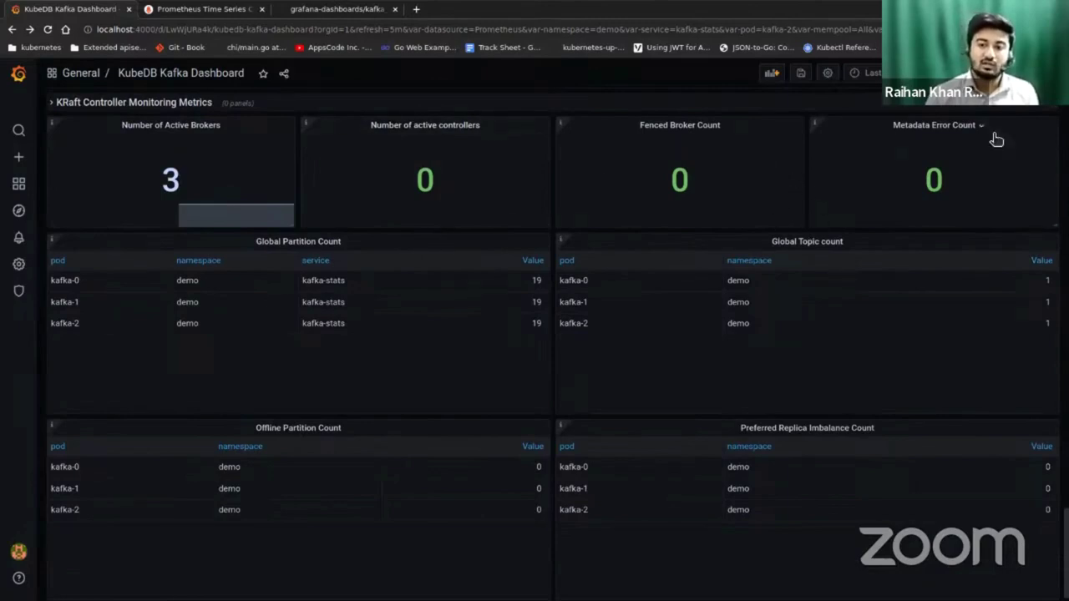
scroll(334, 279, "down", 1)
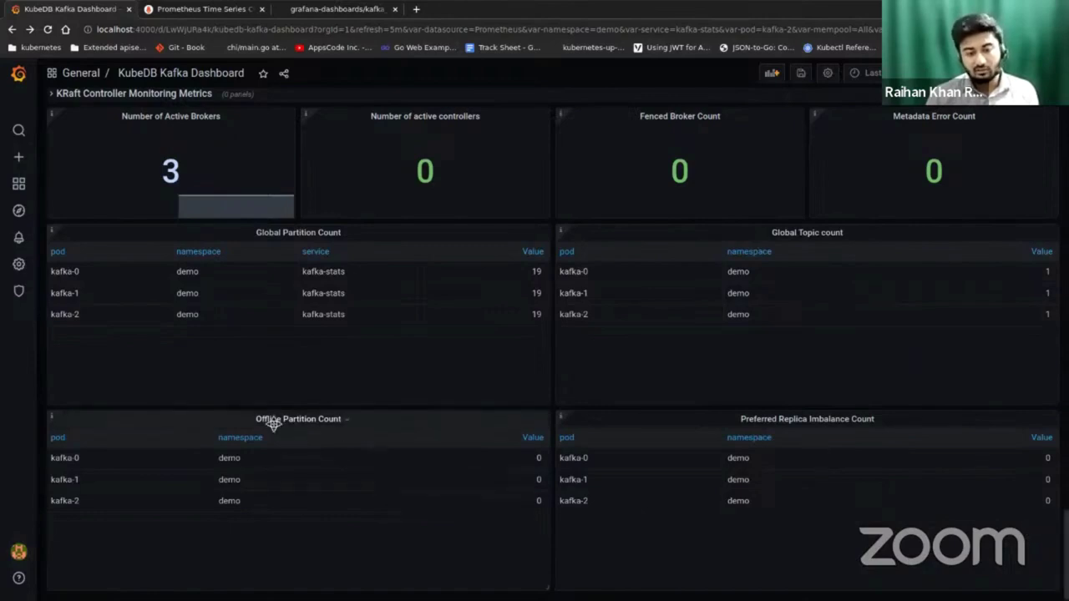
mouse_move(60, 419)
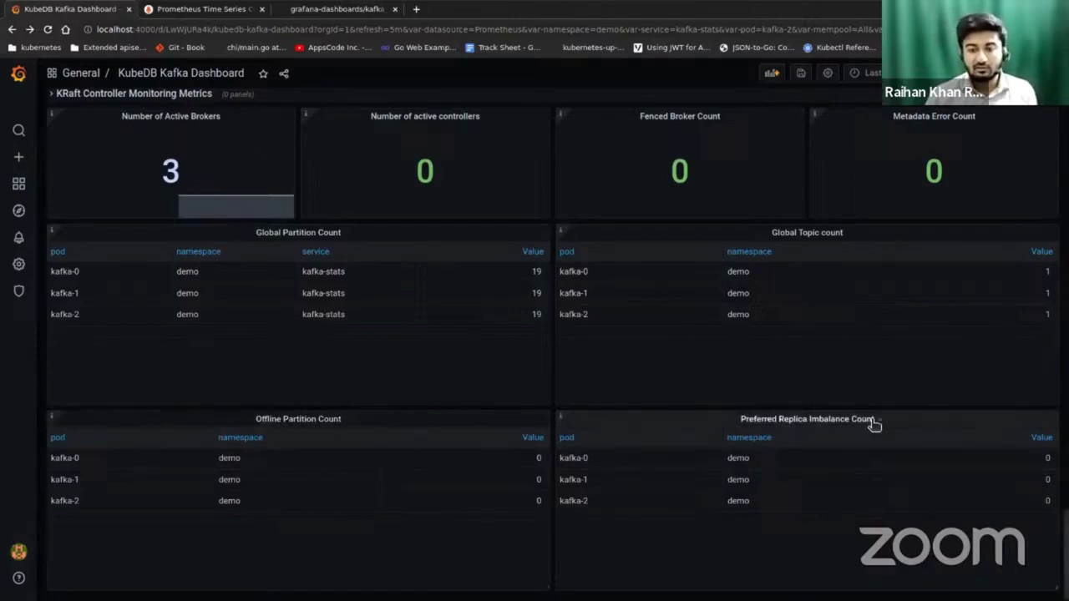
mouse_move(562, 416)
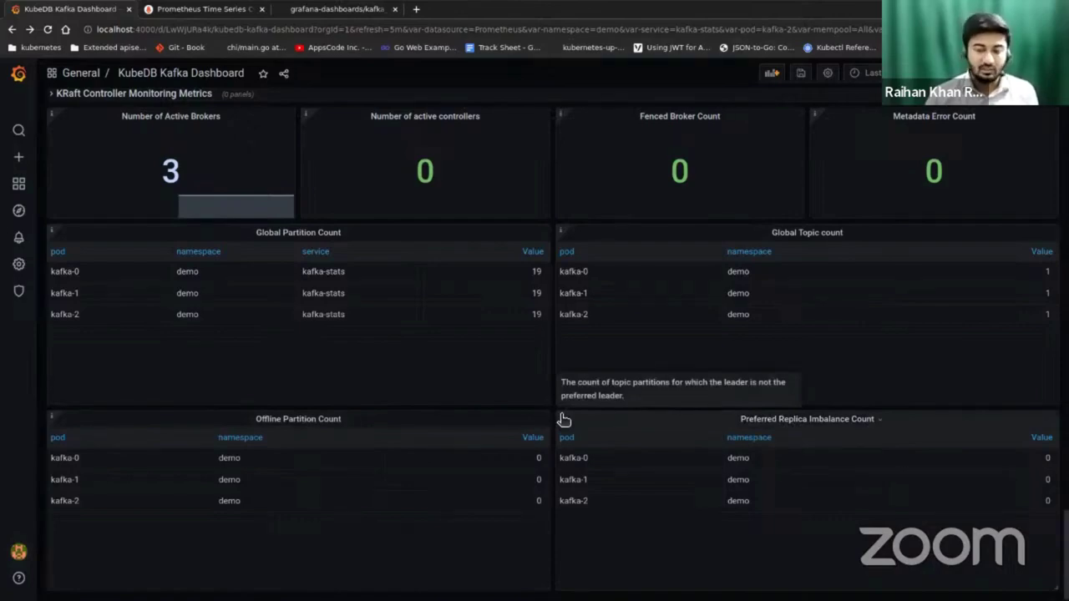
Scroll back to the dashboard top, where kafka-2 is UP for 7 min averaging 0.0804 CPUs
scroll(575, 568, "down", 15)
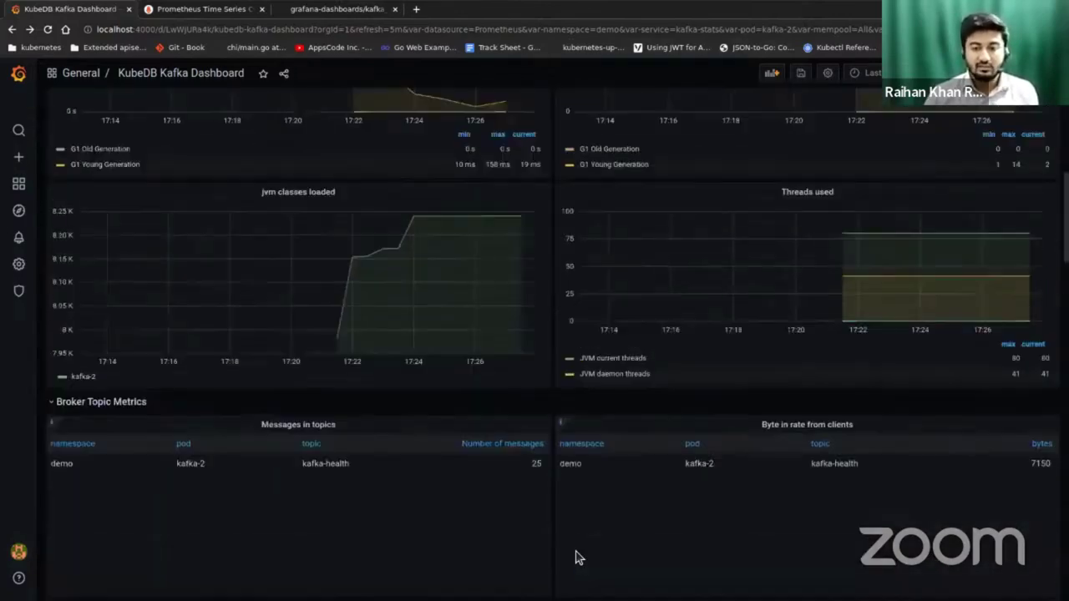
scroll(579, 553, "up", 15)
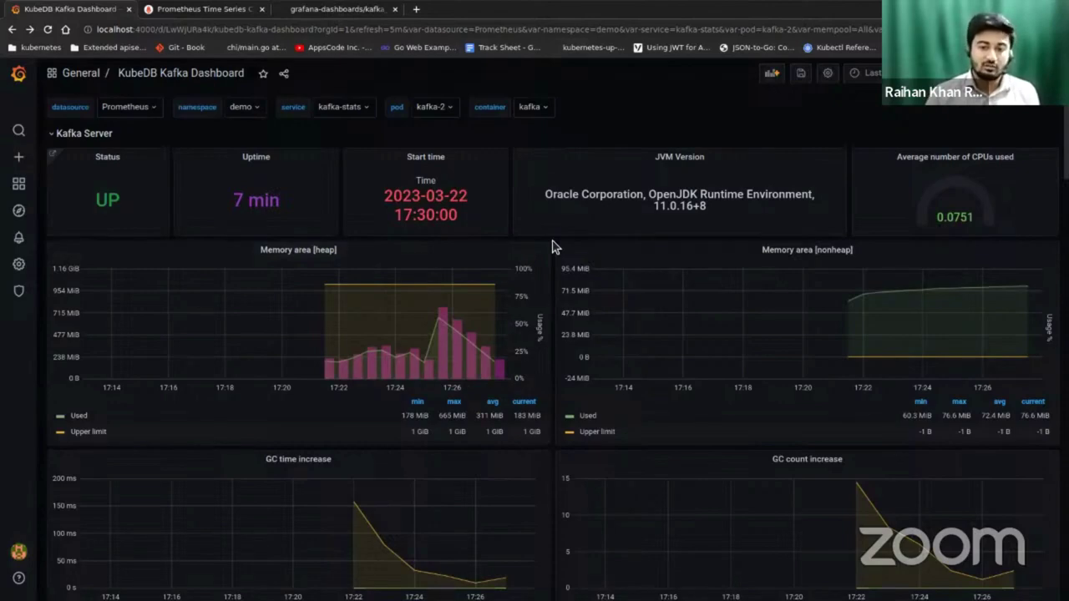
scroll(550, 276, "down", 4)
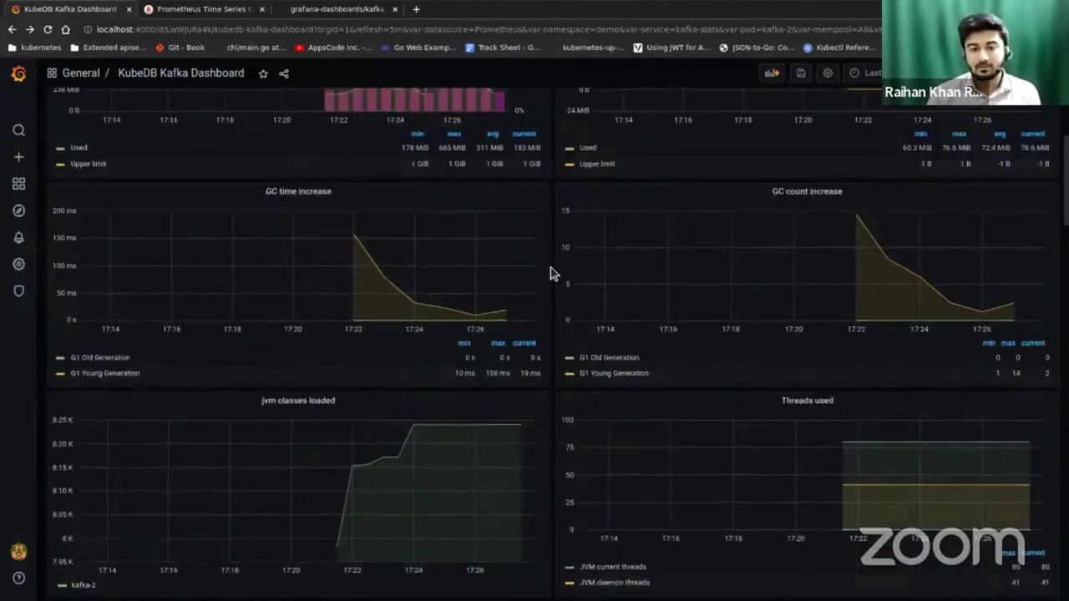
scroll(548, 278, "up", 4)
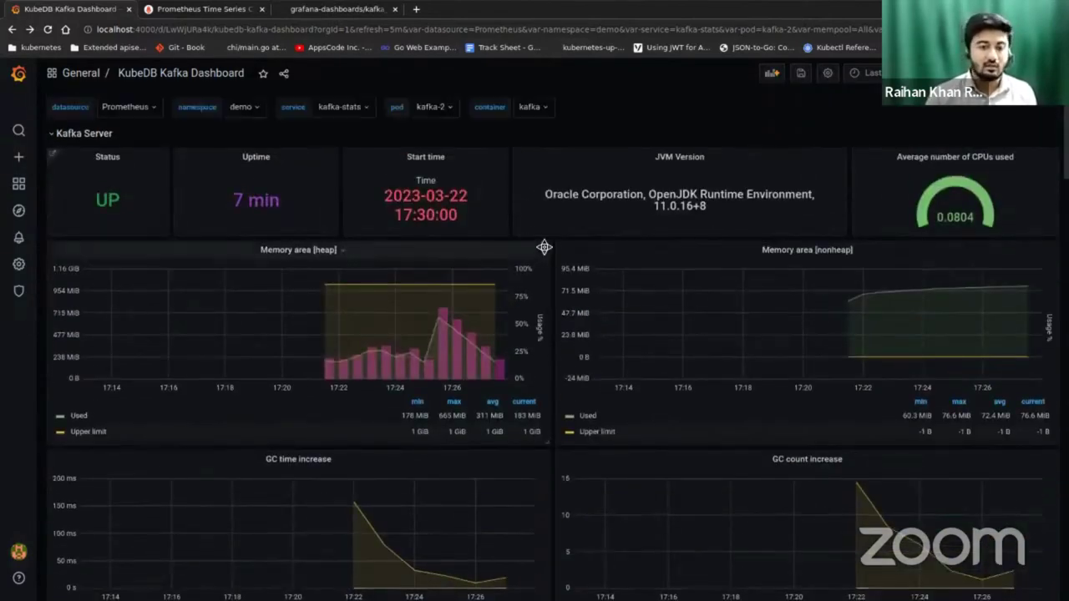